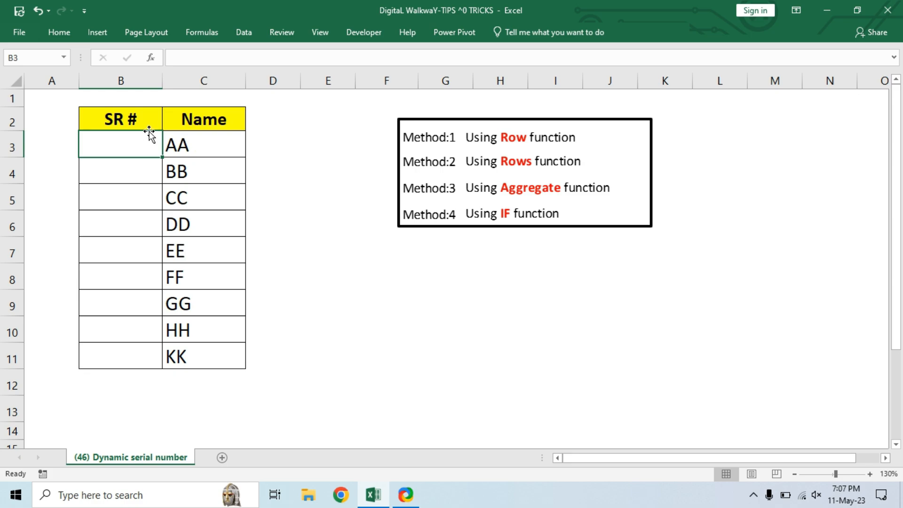
Step: Enter 1, 2 and 3 manually in cells B3 to B5, and clear those cells again
left_click(137, 145)
type("1")
key("Return")
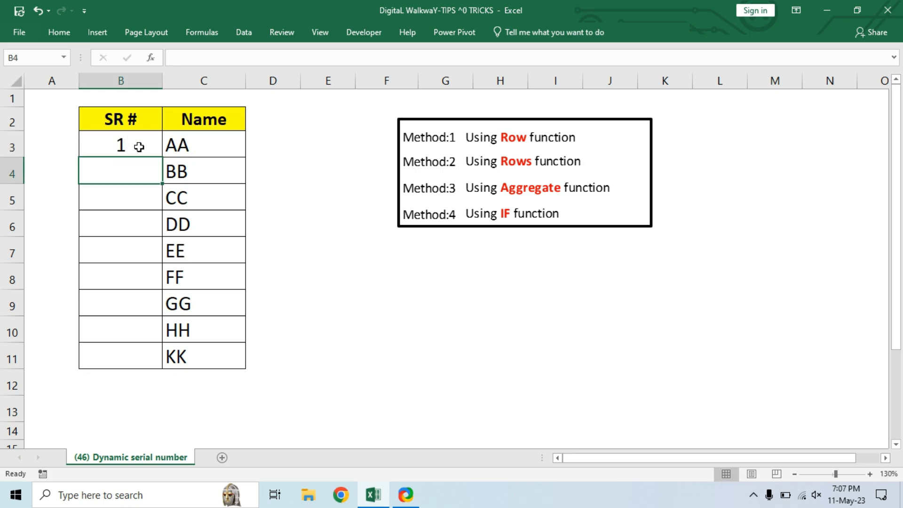
type("2")
key("Return")
type("3")
key("Return")
left_click_drag(137, 145, 137, 198)
key("Delete")
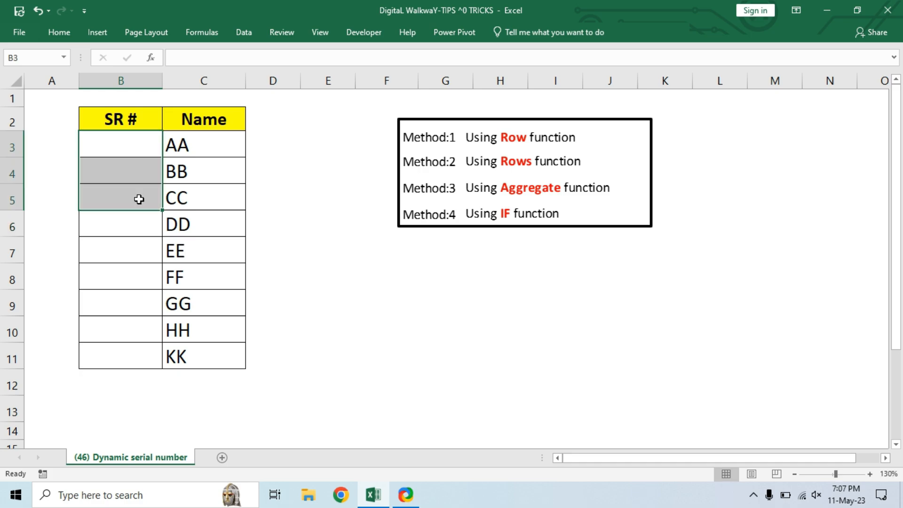
Step: Enter 1 in cell B3, autofill the series down to B11, and clear the filled range
left_click(127, 142)
type("1")
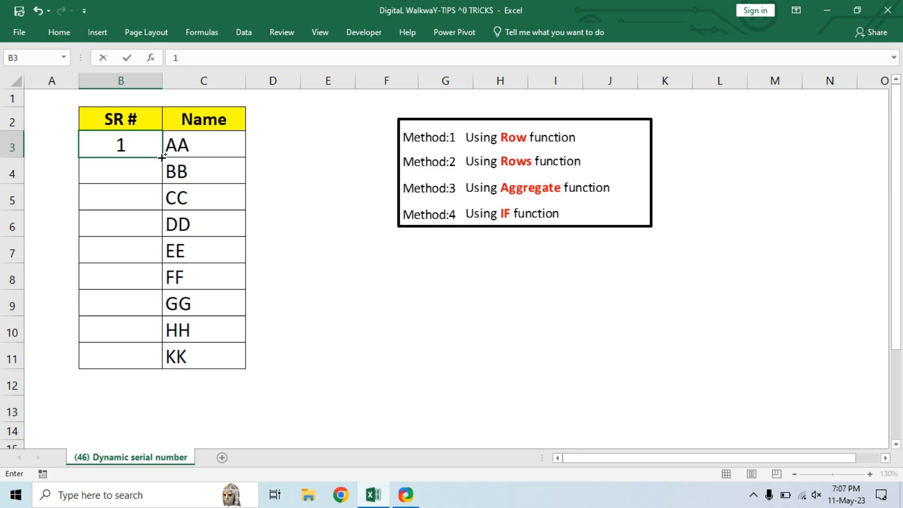
left_click_drag(161, 158, 162, 368)
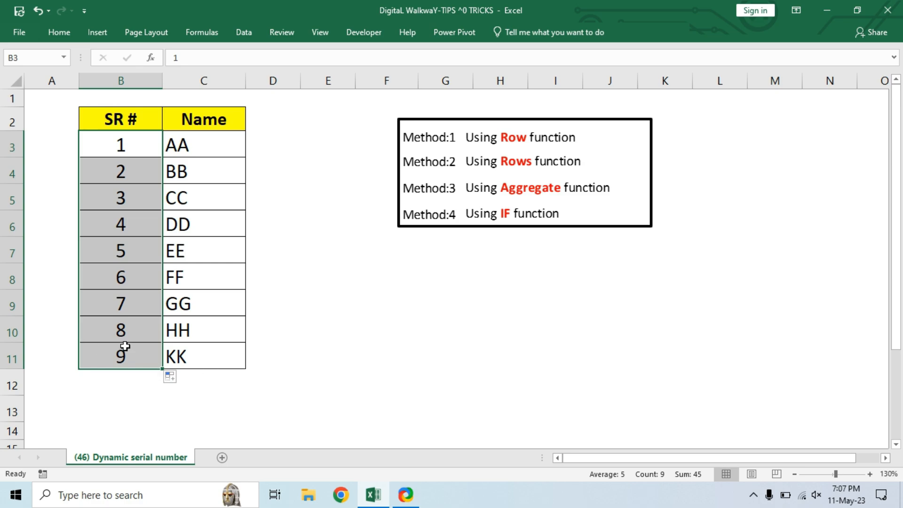
key("Delete")
Step: Enter 1 and 2 in cells B3 and B4, autofill the pattern down to B11, and clear the range
left_click(122, 143)
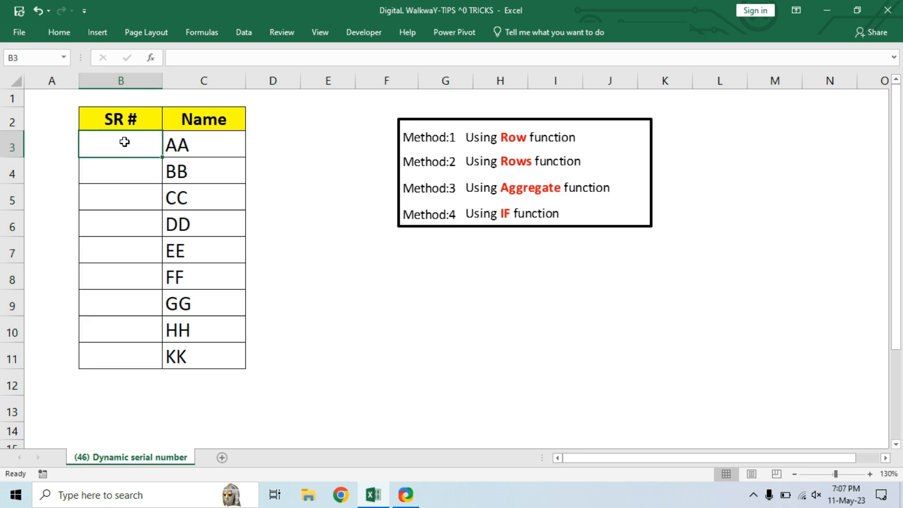
type("1")
key("Return")
type("2")
key("Return")
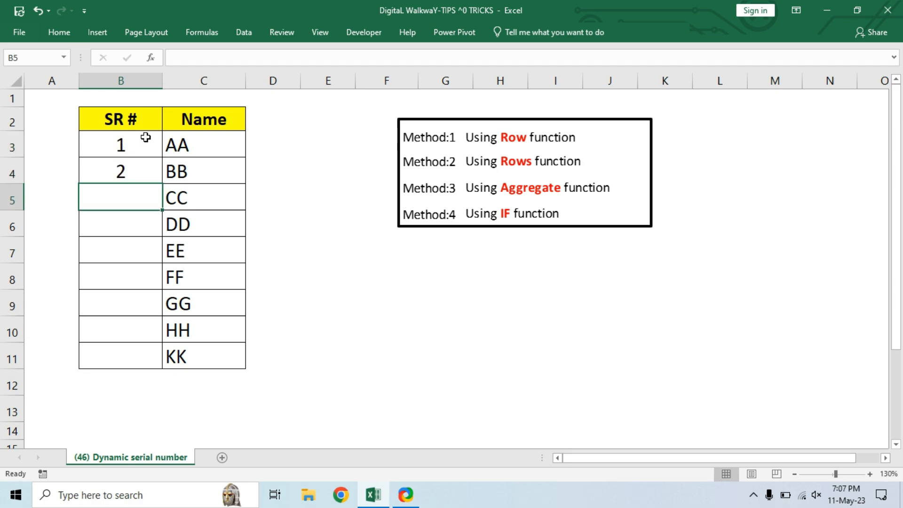
left_click_drag(145, 137, 169, 368)
left_click(165, 185)
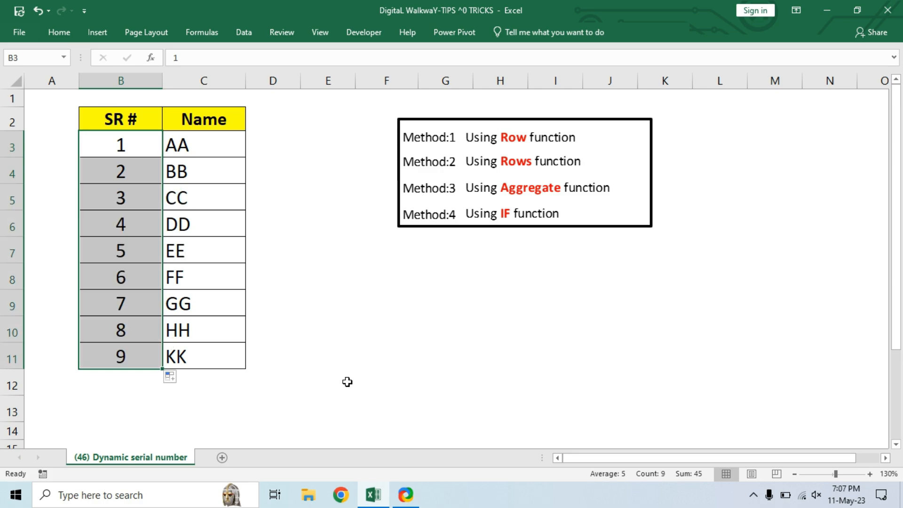
key("Delete")
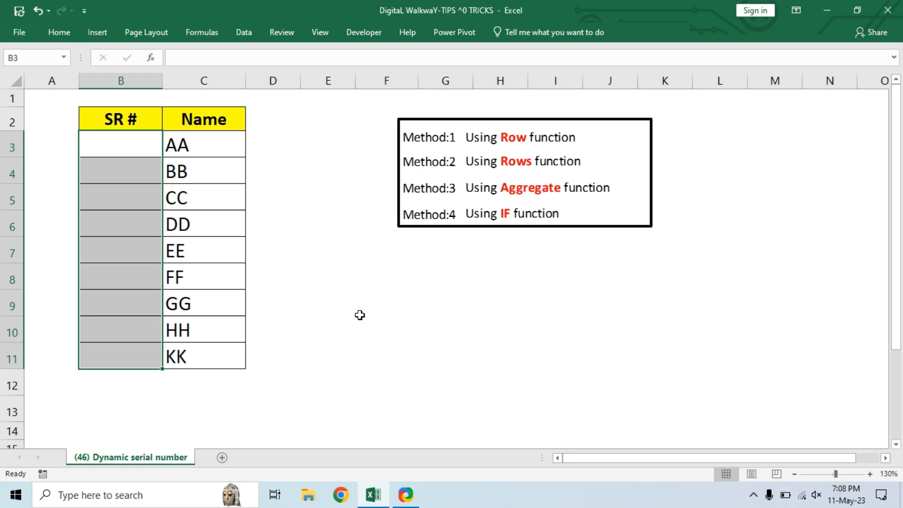
Step: Enter the formula =ROW() in cell B3, the first serial number cell
left_click(119, 152)
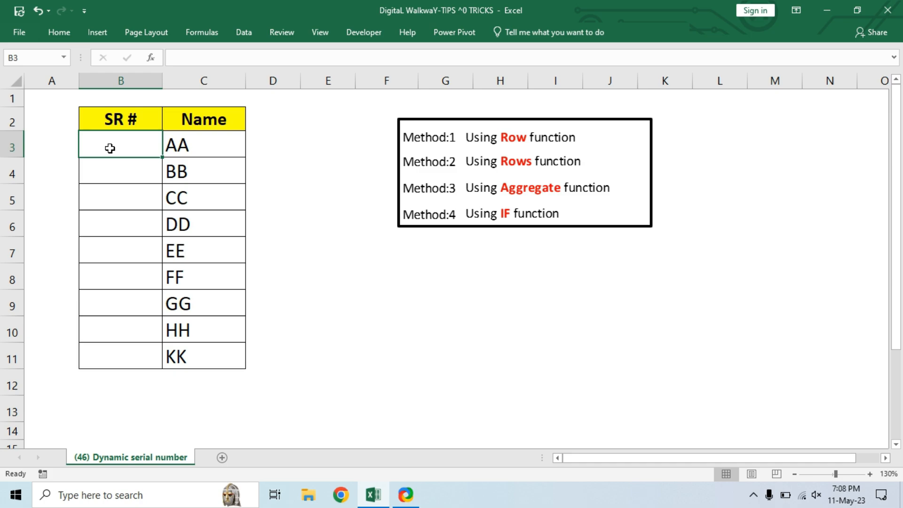
type("=RO")
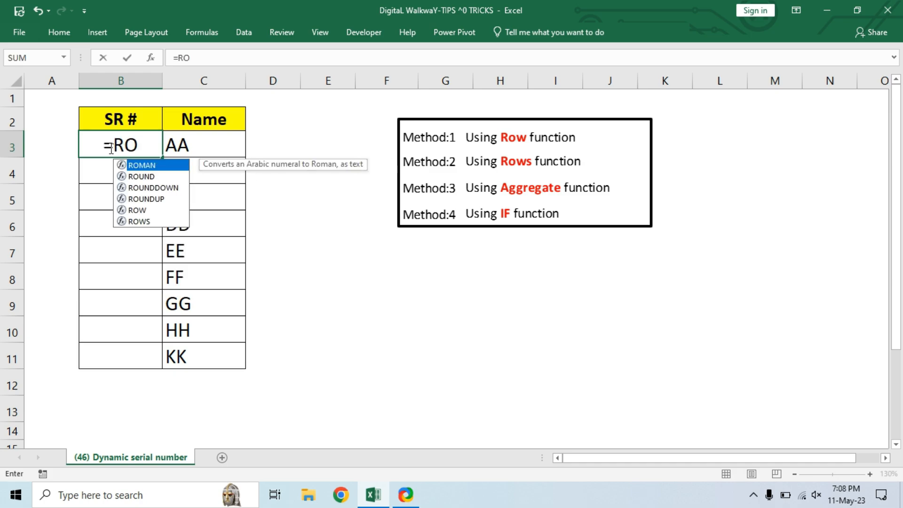
type("R")
key("BackSpace")
type("W(")
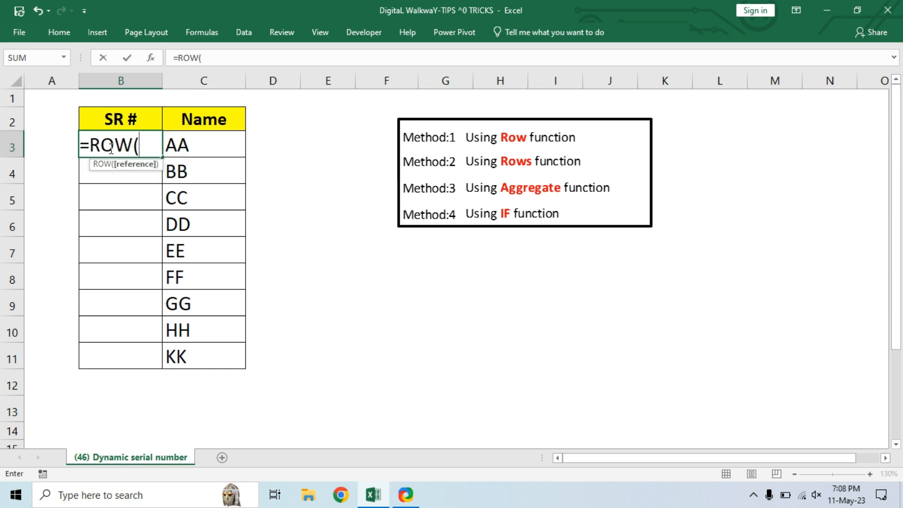
type(")")
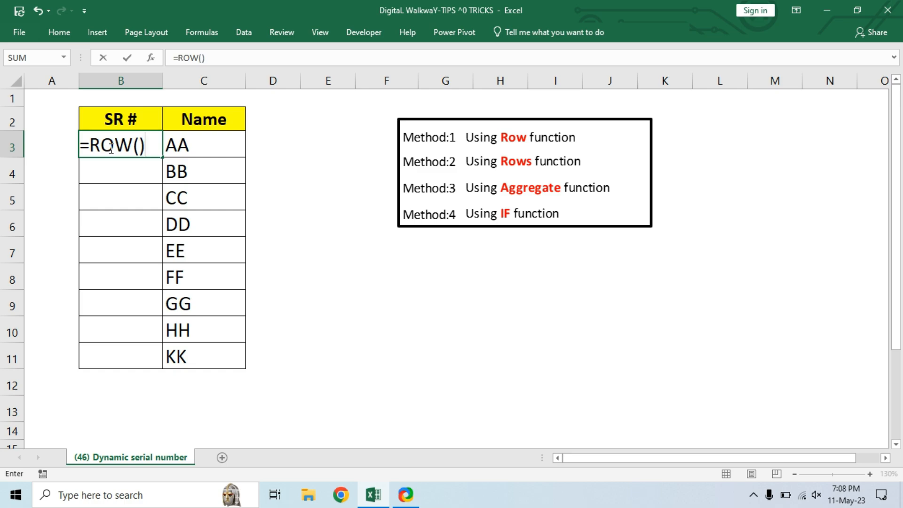
key("Return")
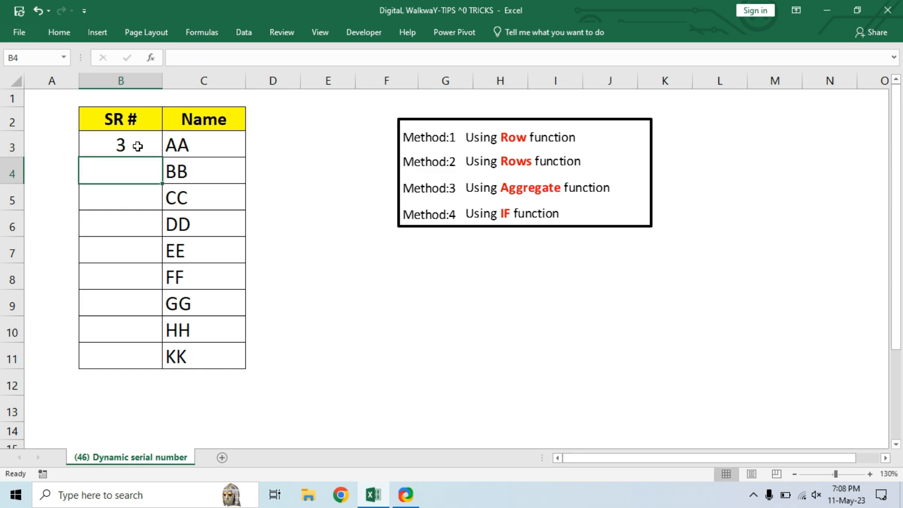
Step: Change the formula in cell B3 to =ROW()-2 to offset the two rows above the data
left_click(137, 146)
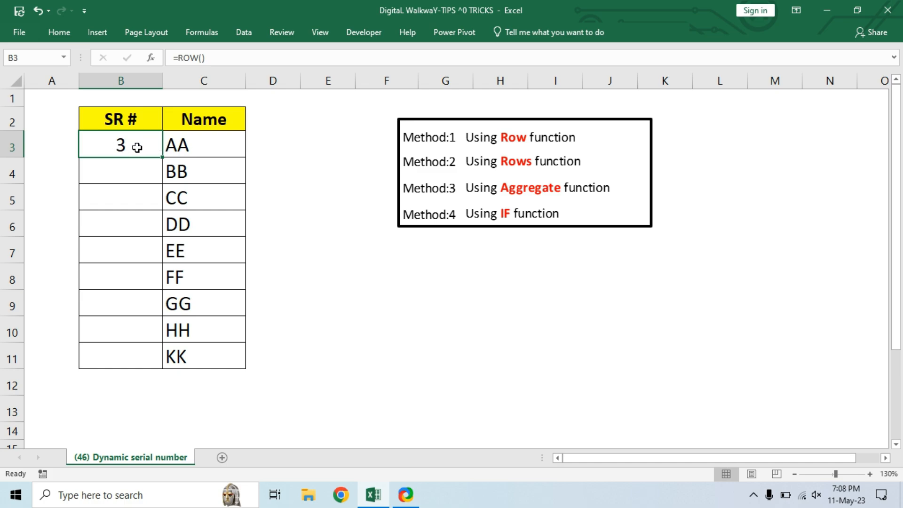
left_click(126, 98)
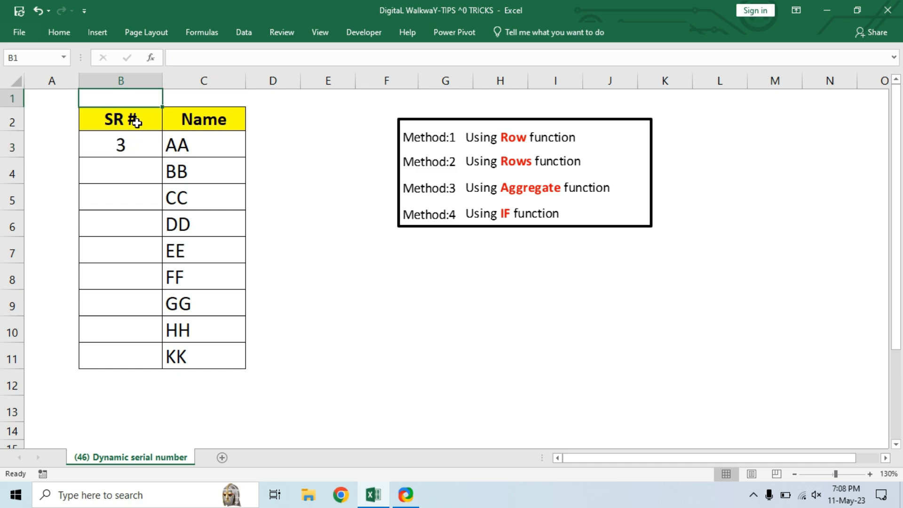
left_click(136, 122)
left_click(133, 148)
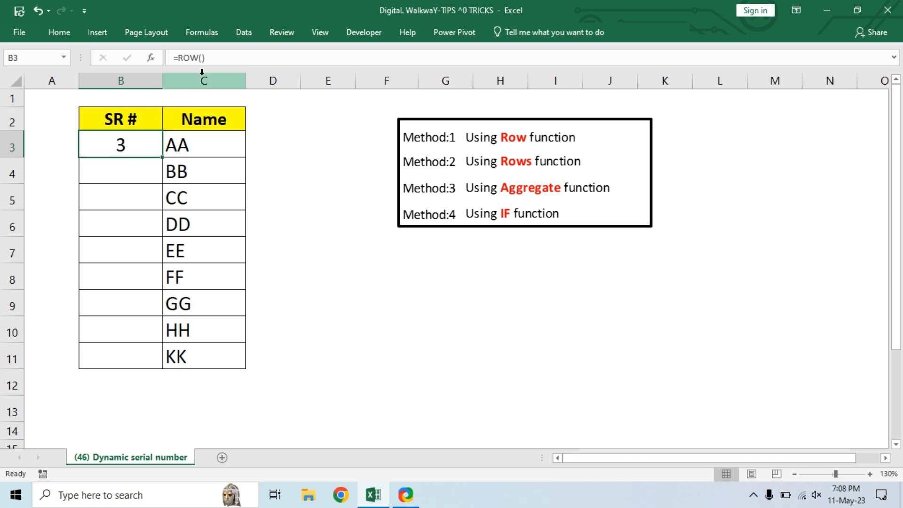
left_click(219, 58)
type("-2")
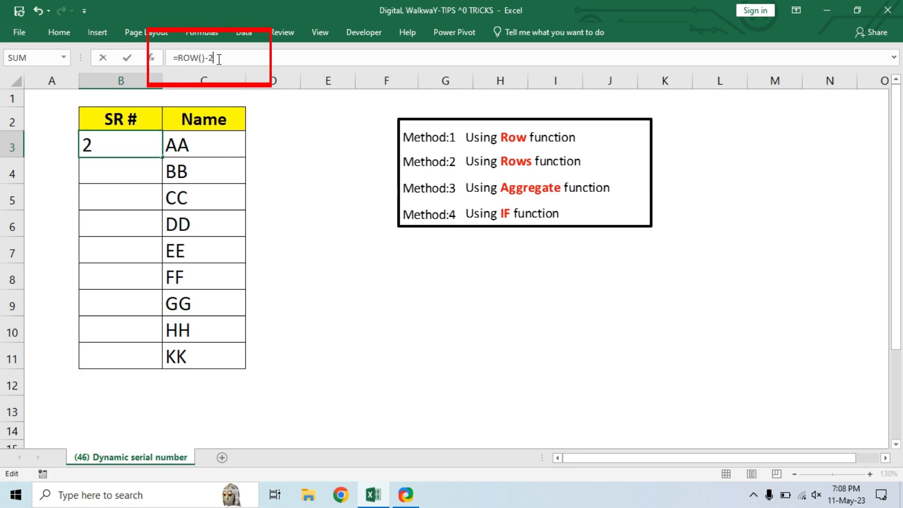
key("Return")
Step: Copy the =ROW()-2 formula from cell B3 down to B11
left_click(128, 149)
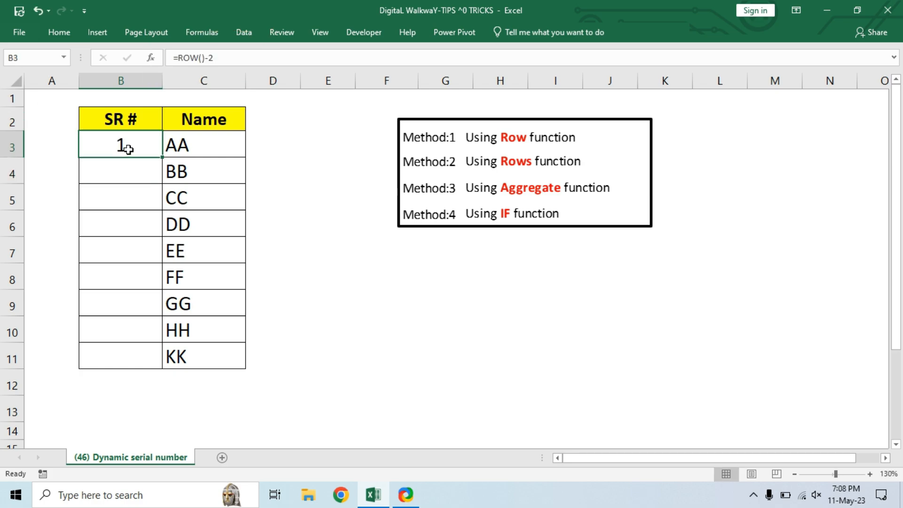
left_click_drag(162, 159, 129, 350)
double_click(162, 159)
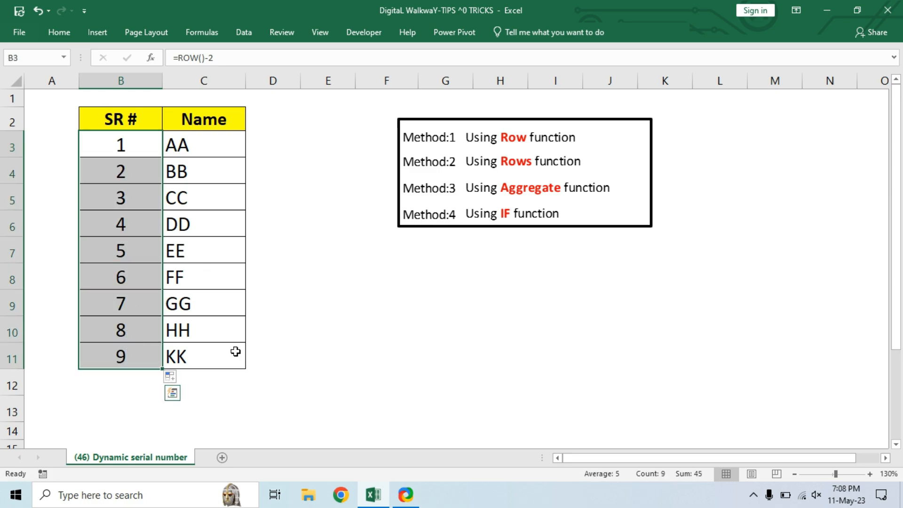
left_click(309, 337)
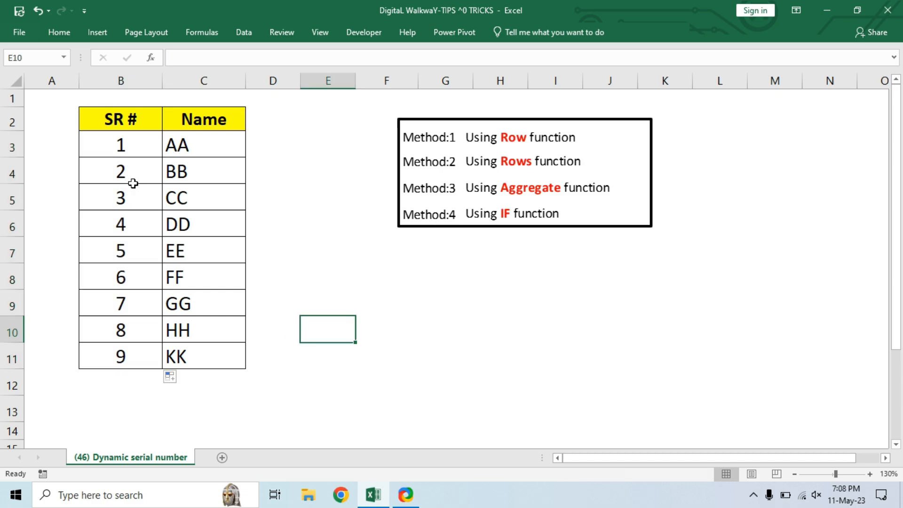
left_click(157, 145)
left_click_drag(157, 144, 148, 344)
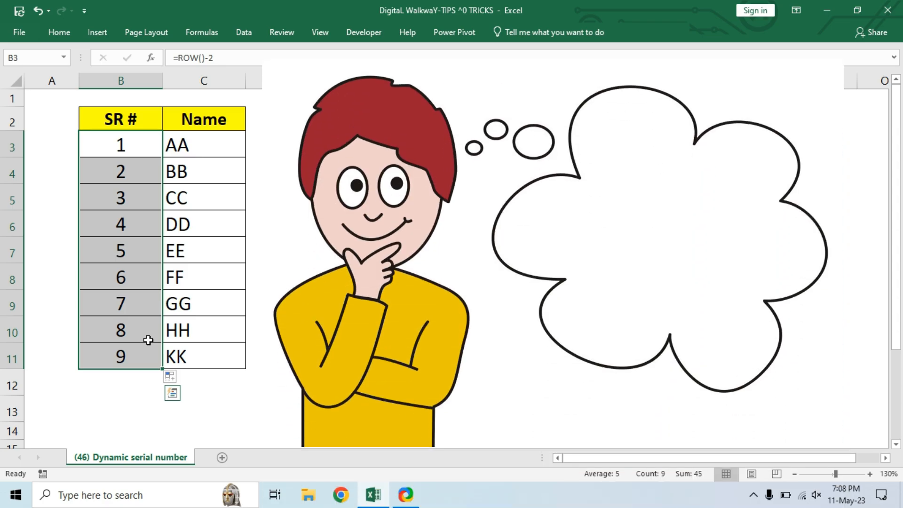
left_click(278, 303)
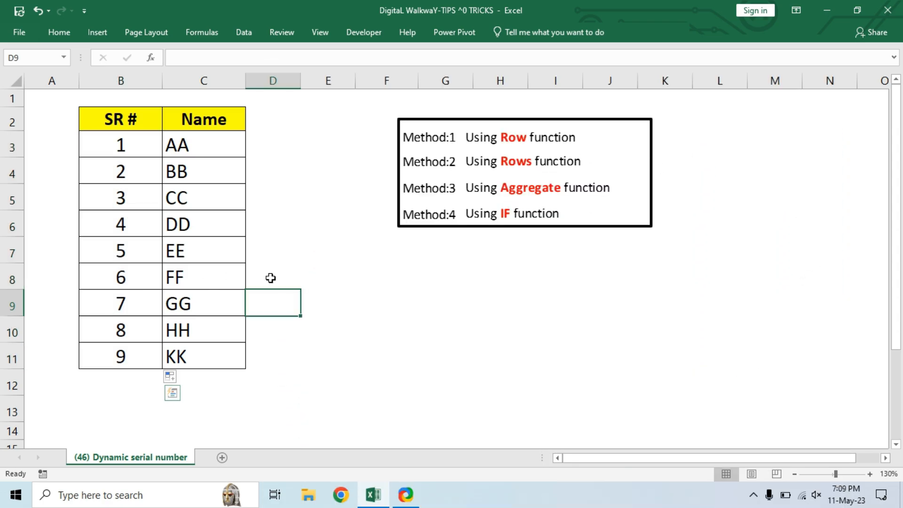
Step: Convert the range B2:C11 into an Excel table with headers
left_click_drag(111, 123, 226, 357)
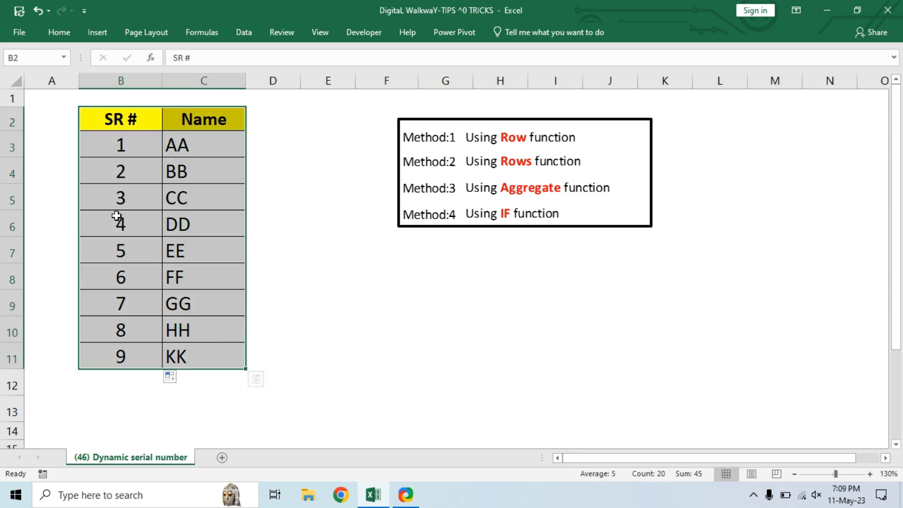
left_click(136, 224)
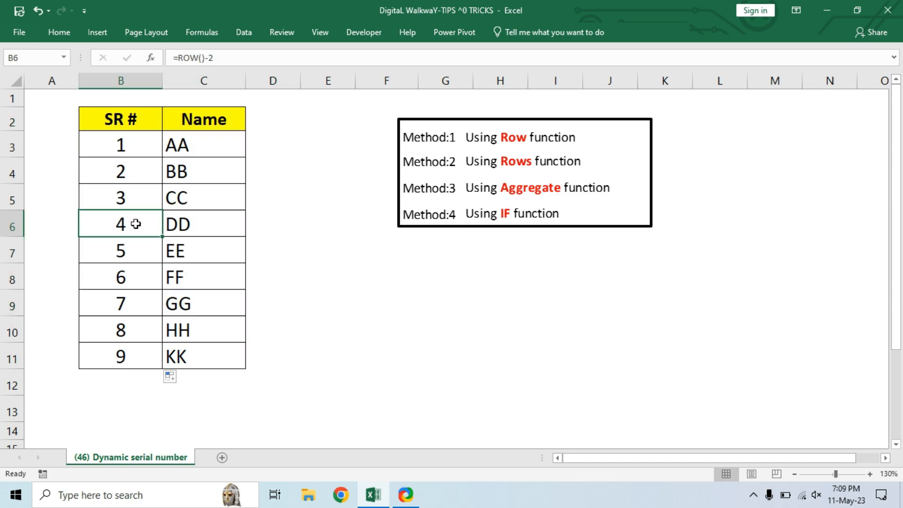
key("ctrl+a")
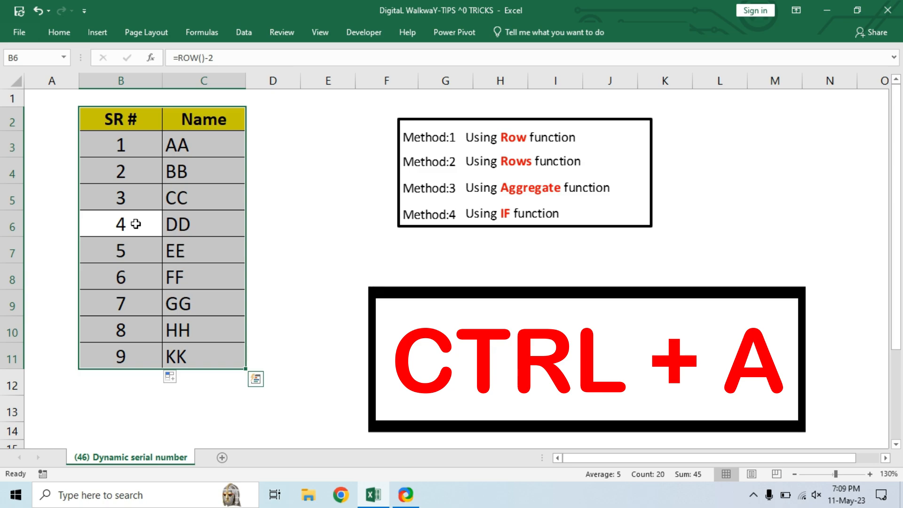
key("ctrl+t")
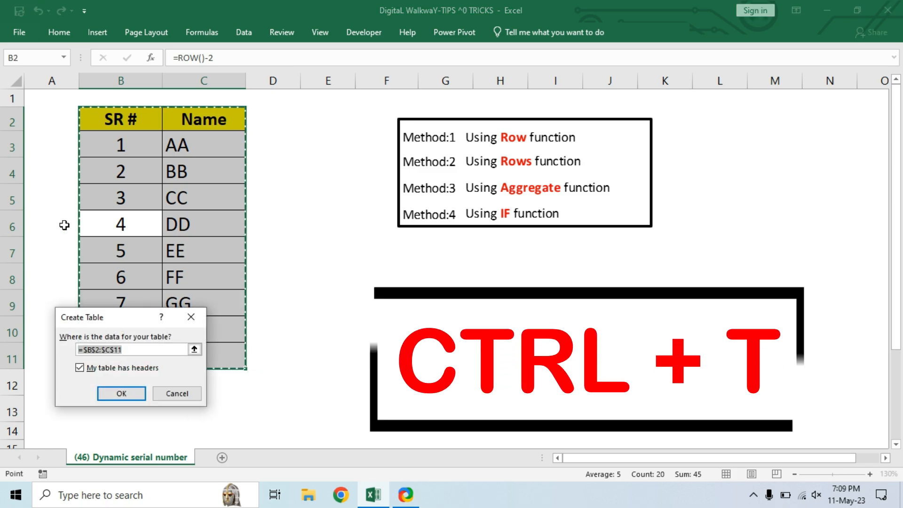
left_click(121, 395)
left_click(284, 352)
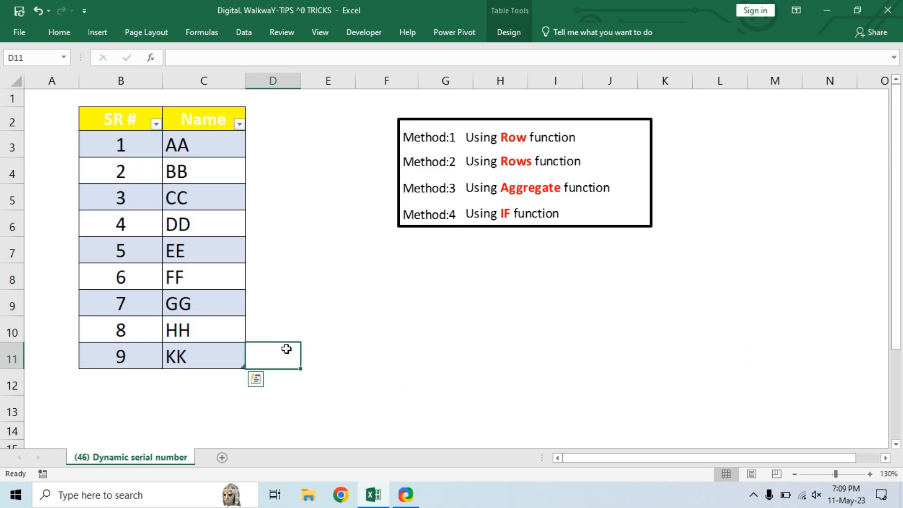
left_click_drag(123, 121, 202, 344)
Step: Add the name JJ in cell C12 directly below the table, and select the new row's cells
left_click(189, 386)
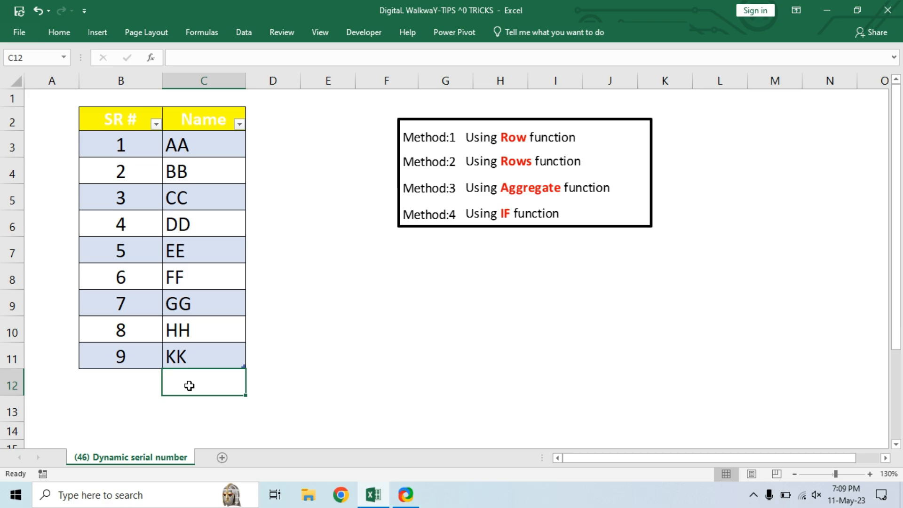
type("JJ")
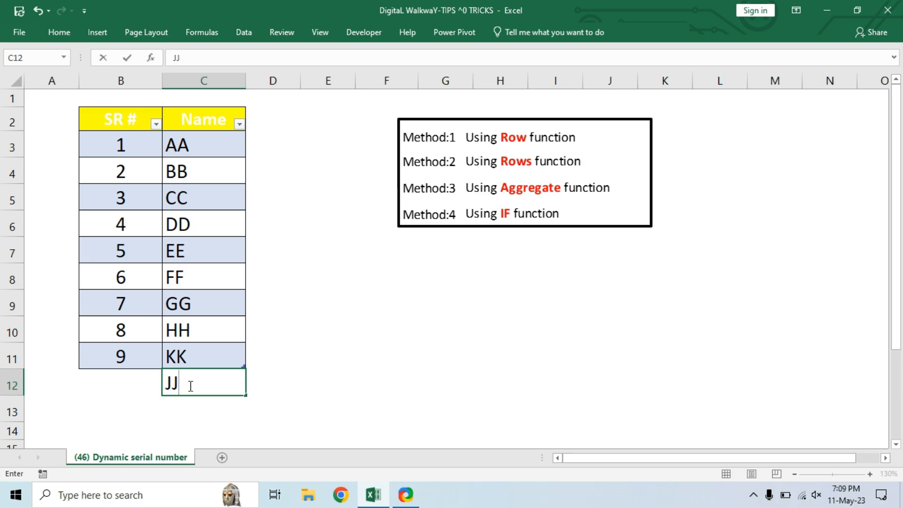
key("Return")
left_click(113, 383)
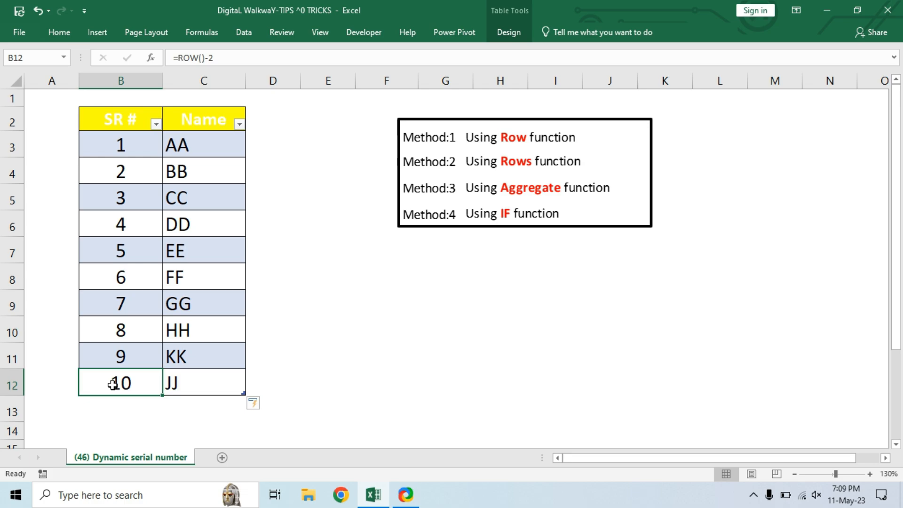
left_click_drag(113, 384, 202, 383)
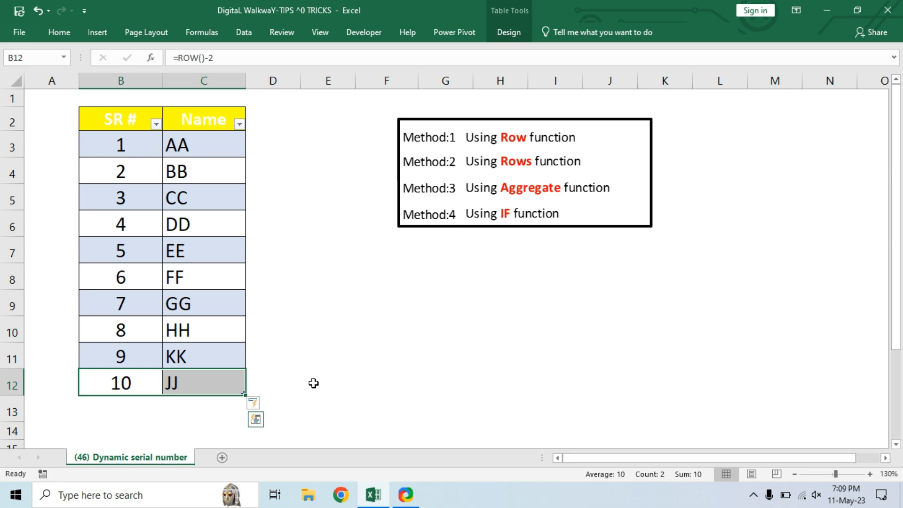
Step: Undo the added JJ row and the conversion of the list into a table
left_click(38, 10)
left_click(37, 11)
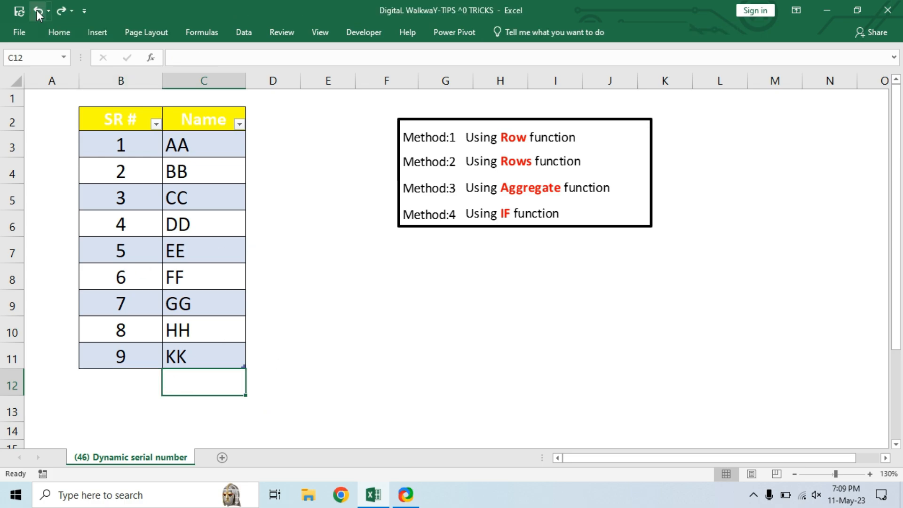
left_click(37, 10)
left_click(327, 277)
Step: Clear the serial number formulas from cells B3 to B11
left_click_drag(119, 143, 108, 350)
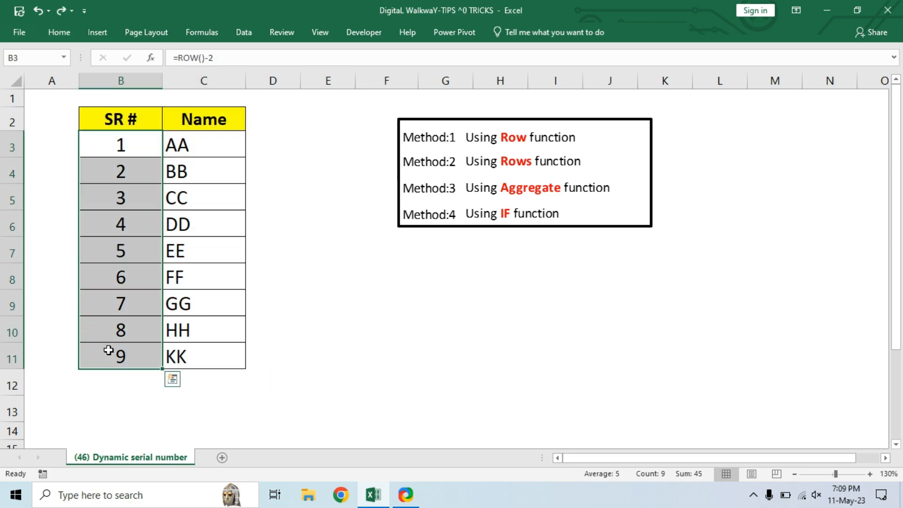
key("Delete")
Step: Start a ROWS formula in cell B3 with the range B2:B2 as its array
left_click(113, 138)
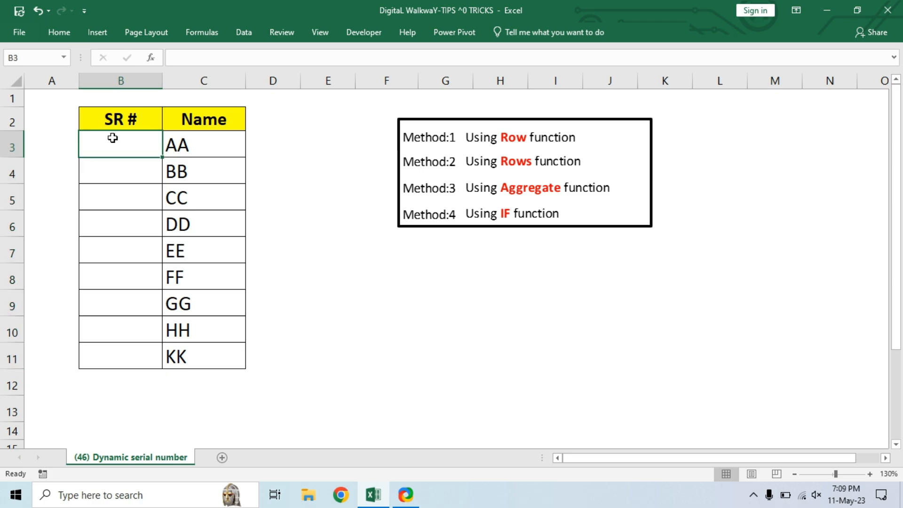
type("=ROR")
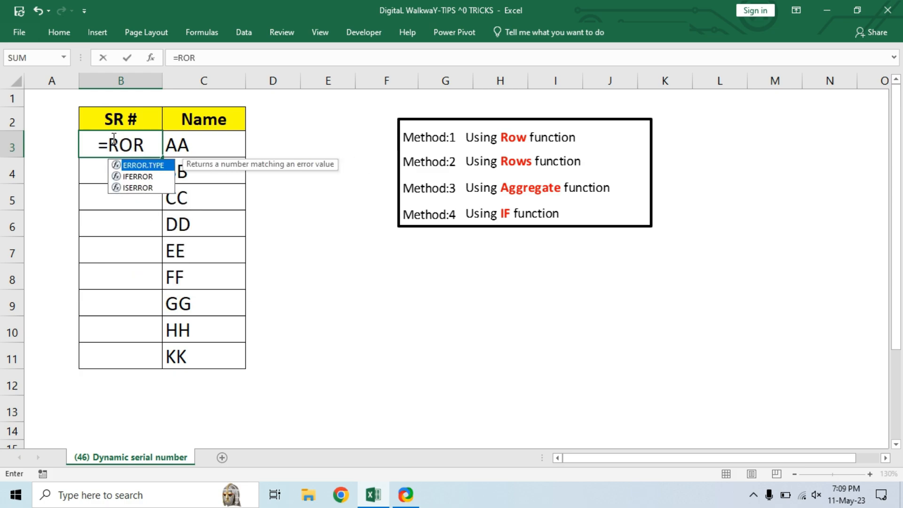
key("BackSpace")
type("W")
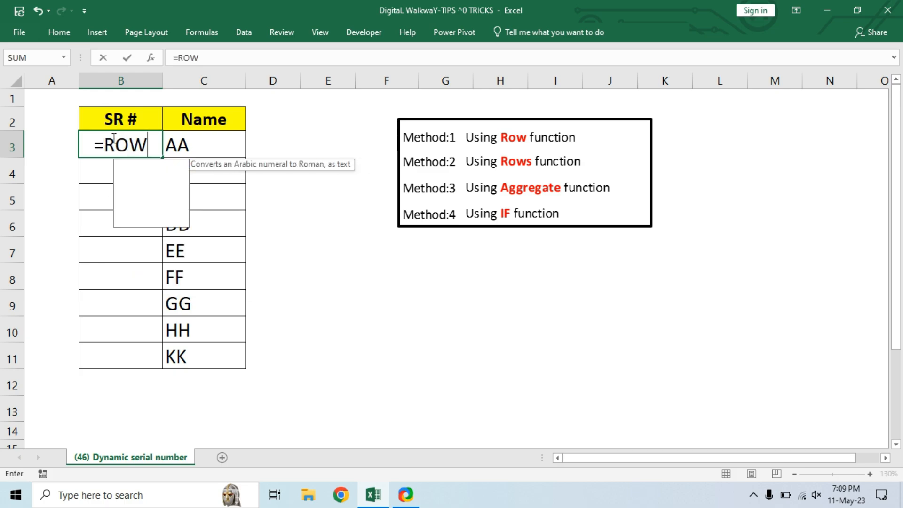
type("S(")
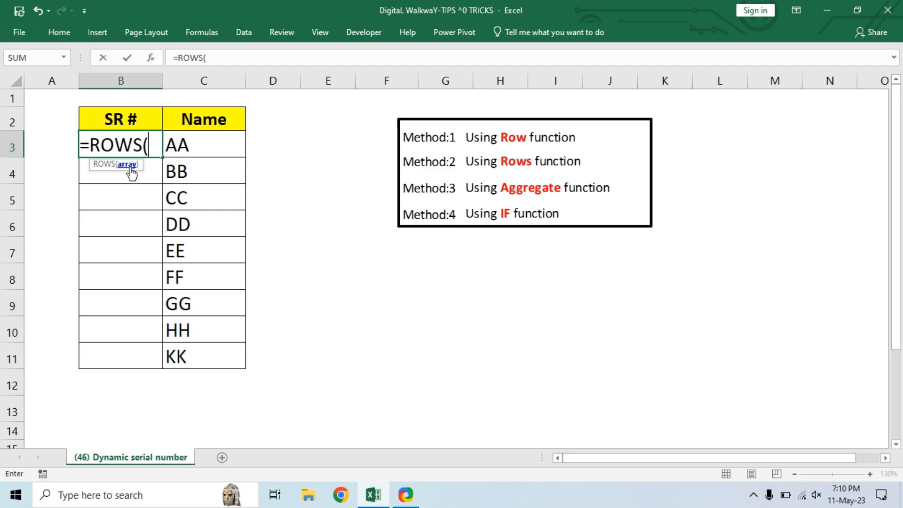
left_click(133, 121)
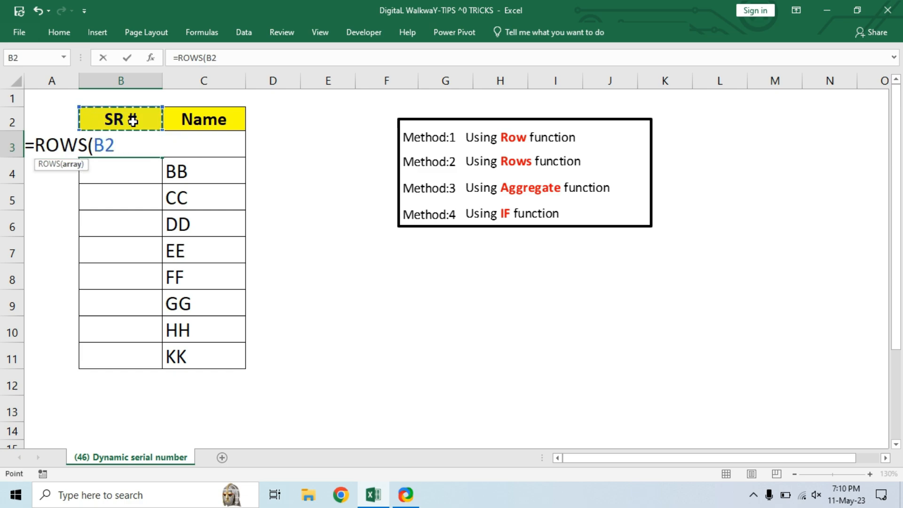
key("F8")
left_click(133, 121)
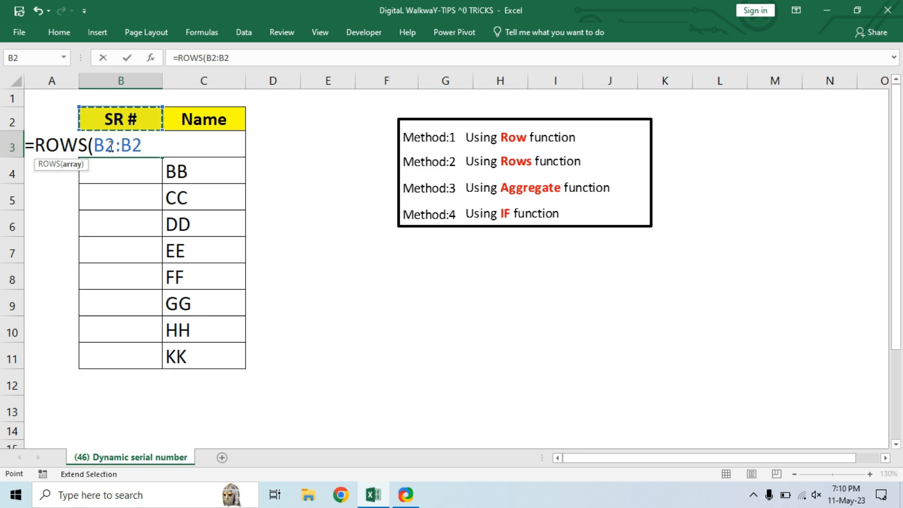
Step: Make the range's first reference absolute so the formula in B3 reads =ROWS($B$2:B2), and enter it
left_click_drag(142, 146, 98, 145)
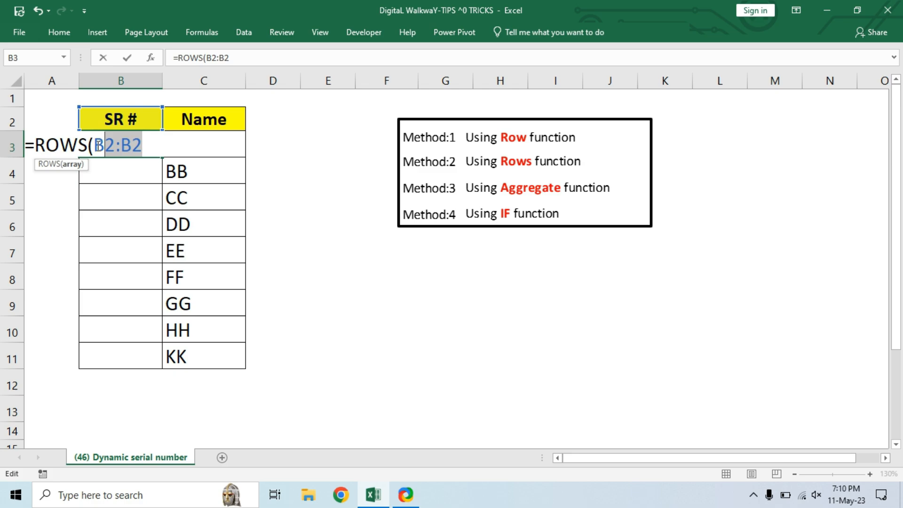
double_click(98, 145)
key("F4")
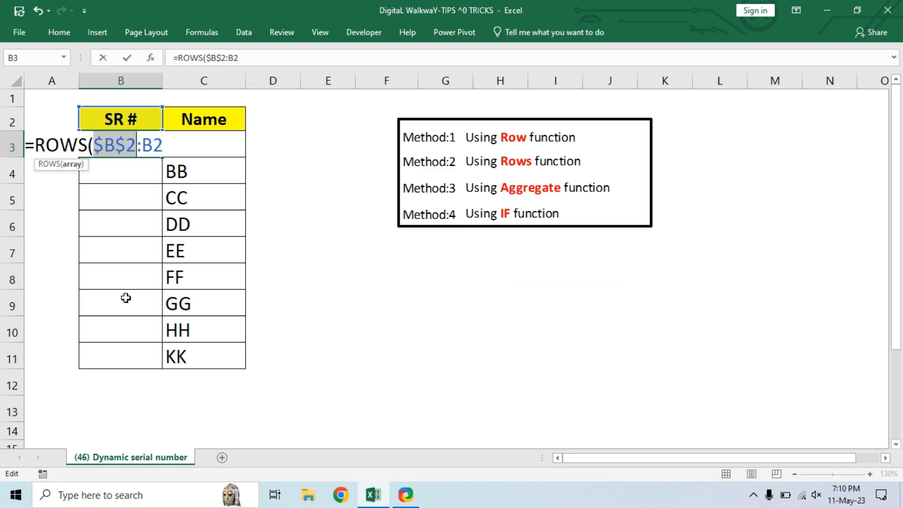
left_click(255, 56)
type(")")
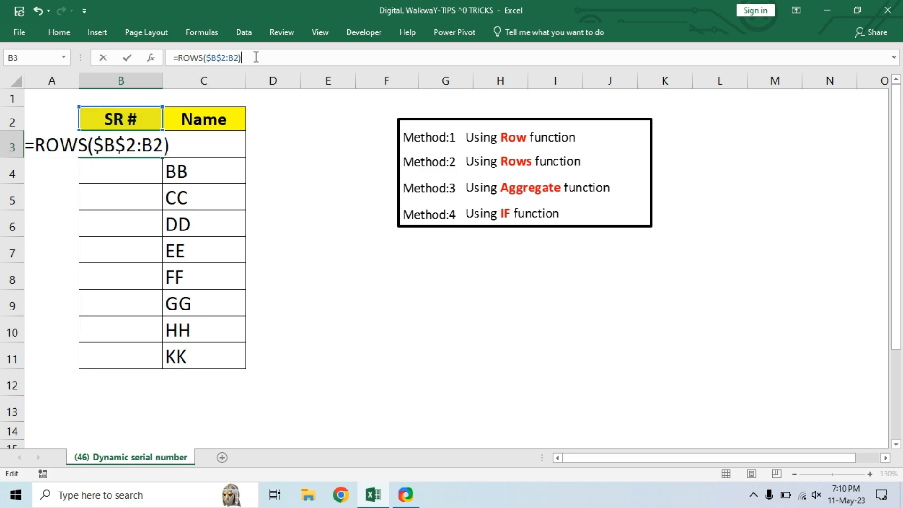
key("Return")
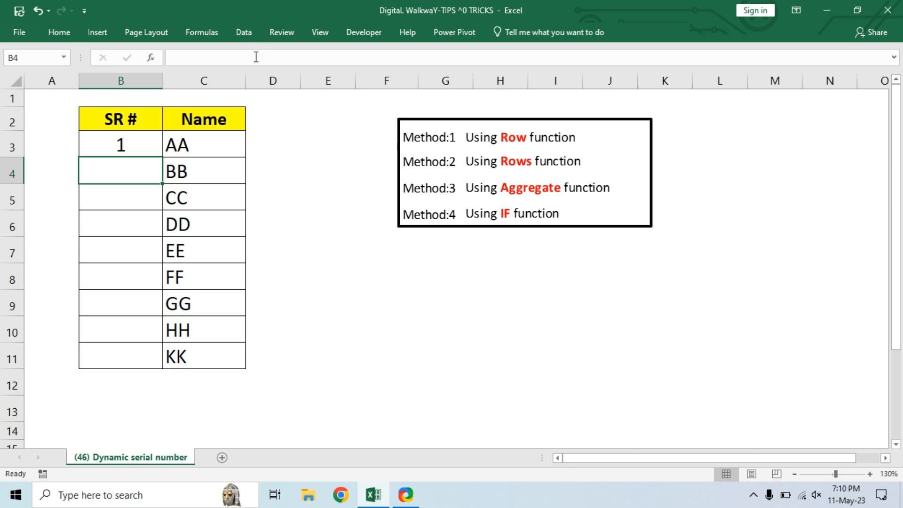
Step: Fill the ROWS formula from B3 down to B11, and select the serial numbers
left_click(129, 148)
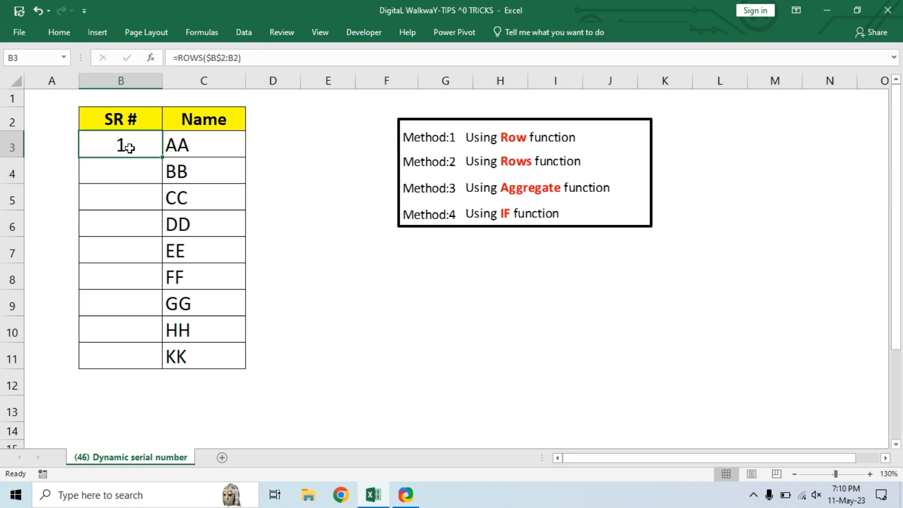
double_click(162, 157)
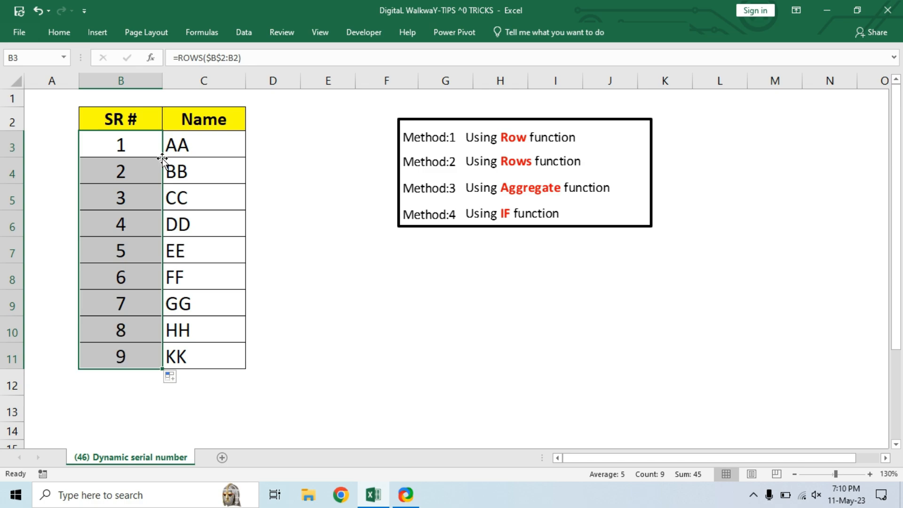
left_click_drag(141, 146, 122, 340)
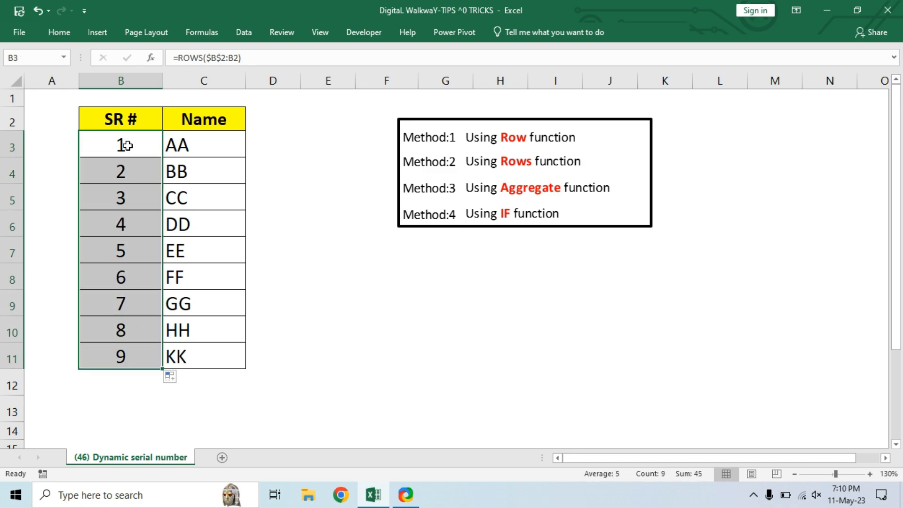
Step: Clear the ROWS serial number formulas from cells B3 to B11
left_click_drag(125, 146, 137, 344)
key("Delete")
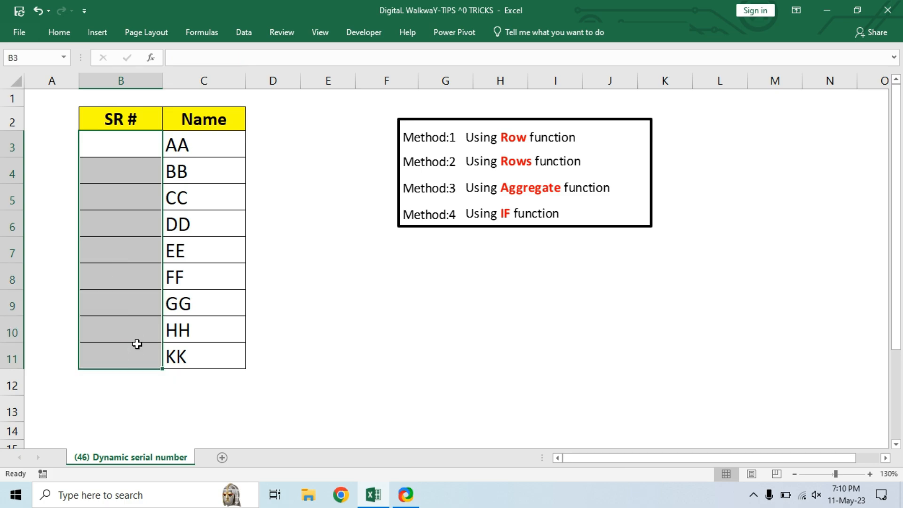
Step: Start an AGGREGATE formula in B3 with function number 2 (COUNT) and option 5 (Ignore hidden rows)
left_click(107, 141)
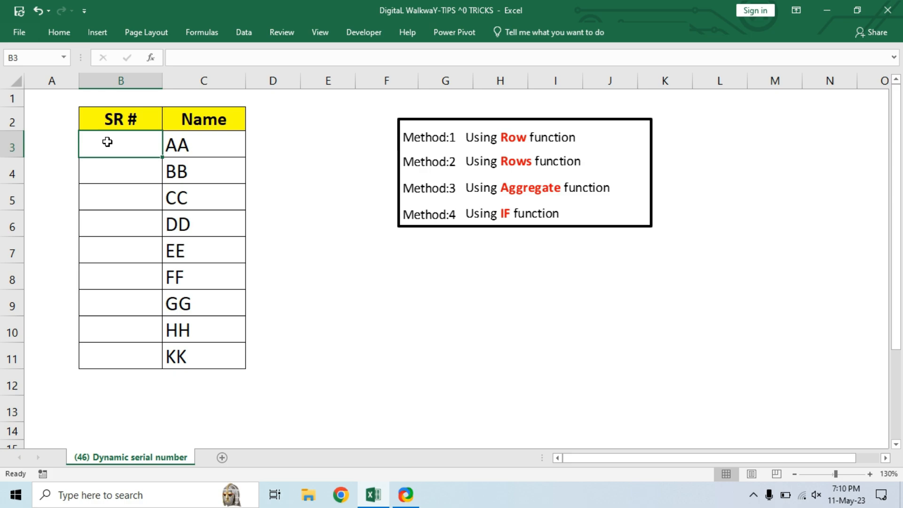
type("=")
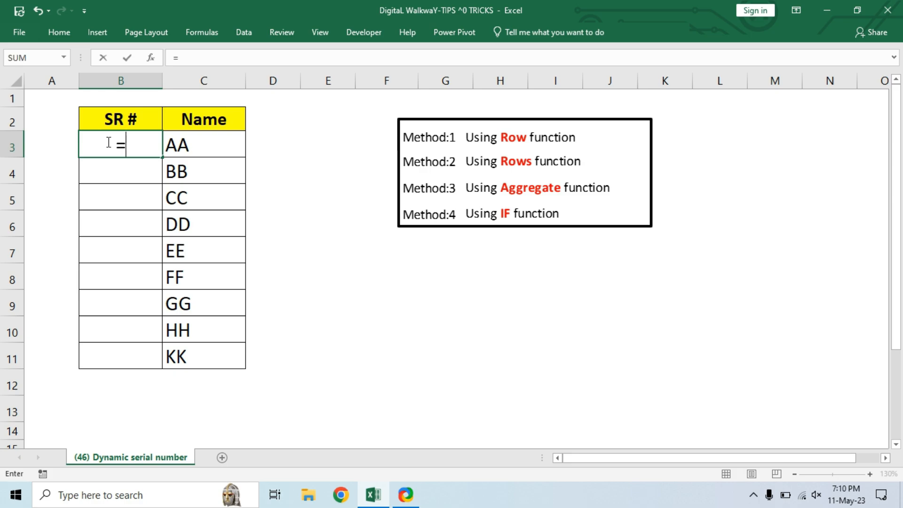
type("AR")
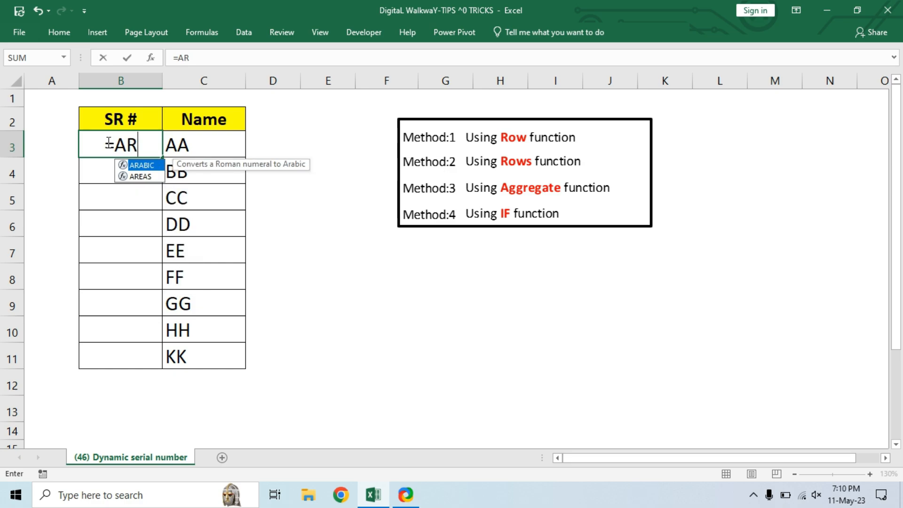
key("BackSpace")
type("G")
key("Tab")
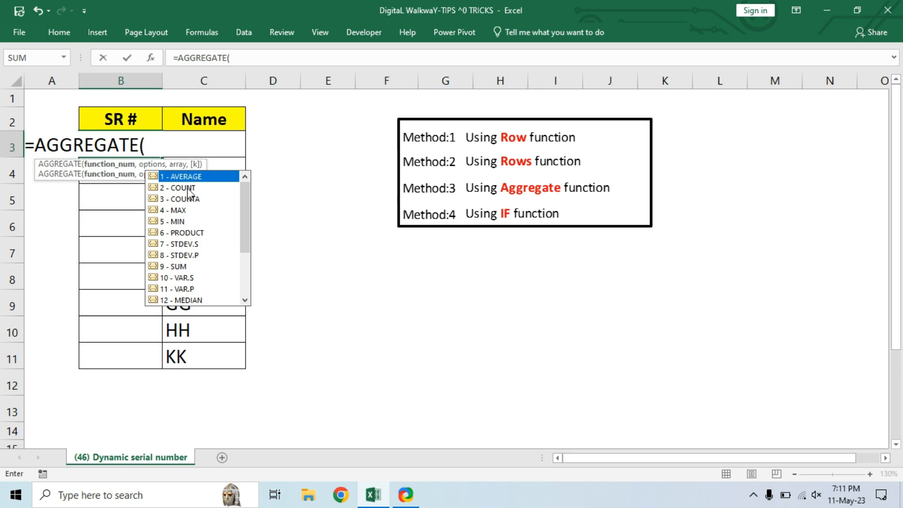
type("2,5")
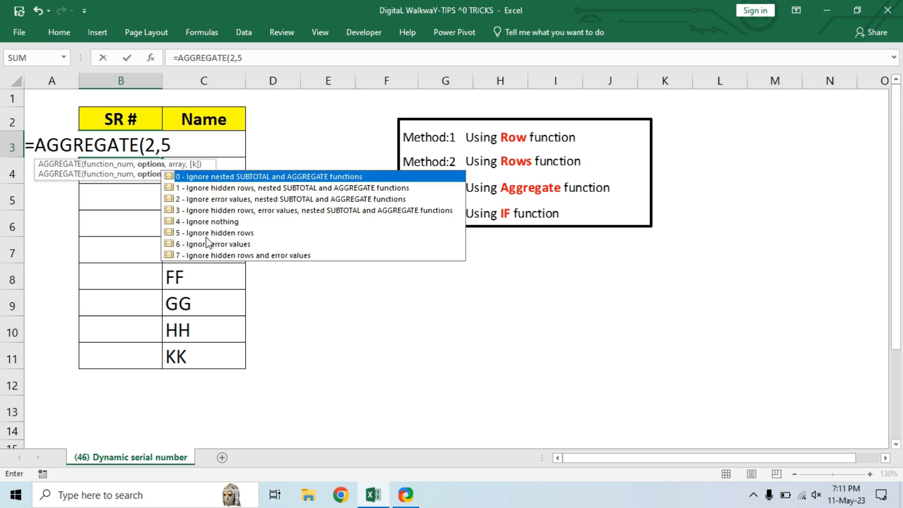
type(",")
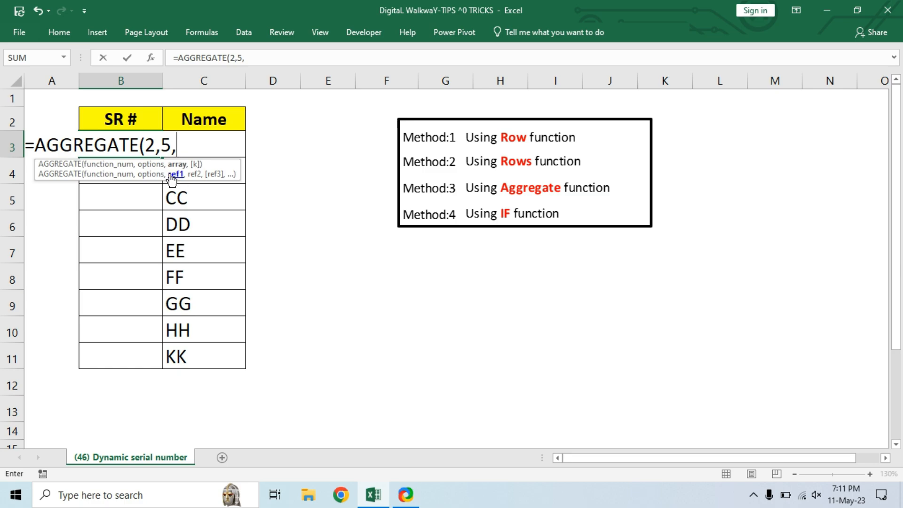
Step: Complete the AGGREGATE formula in B3 with the expanding range $B$2:B2, giving =AGGREGATE(2,5,$B$2:B2)
left_click(128, 118)
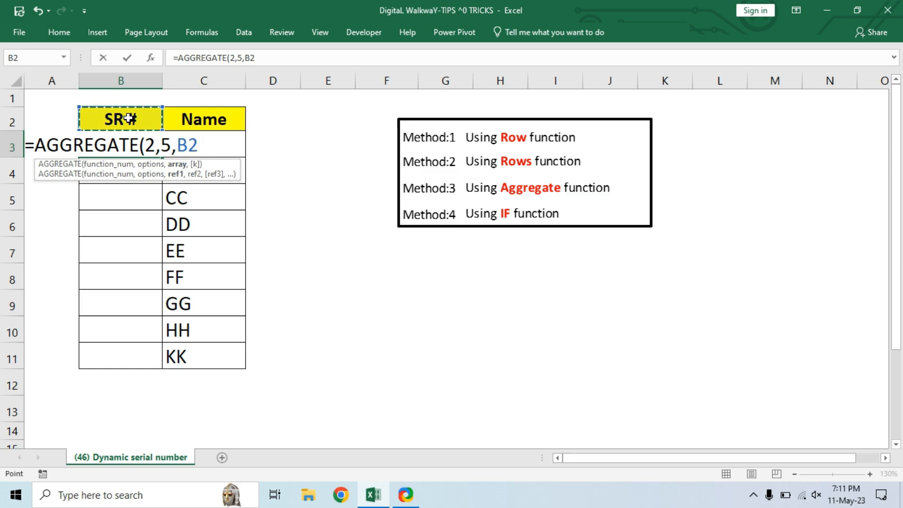
key("F8")
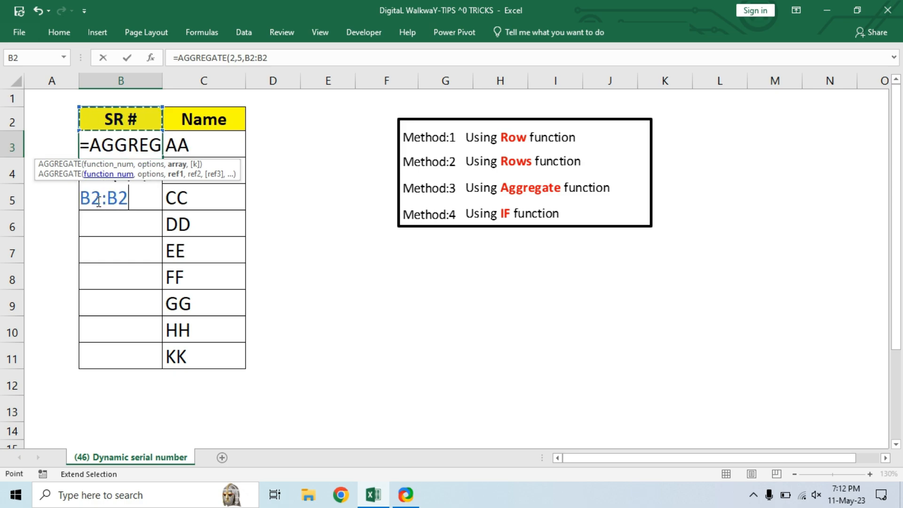
left_click_drag(80, 199, 101, 199)
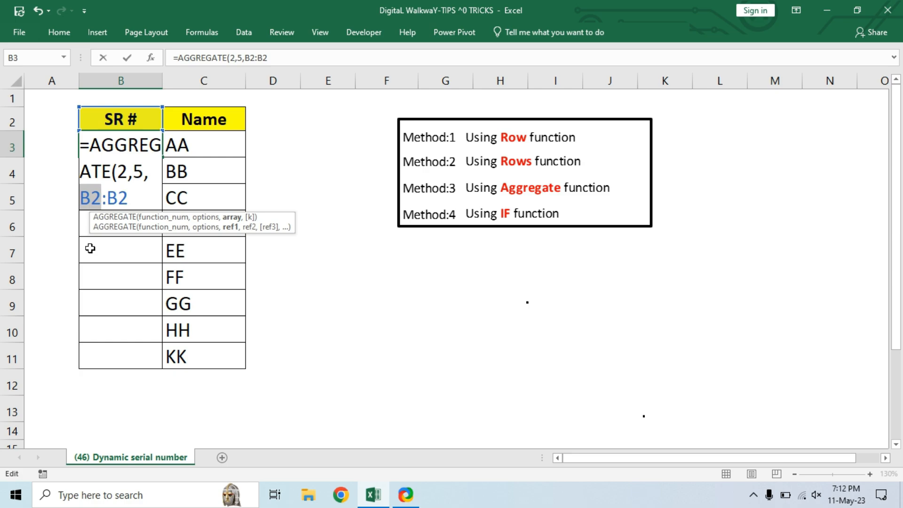
key("F4")
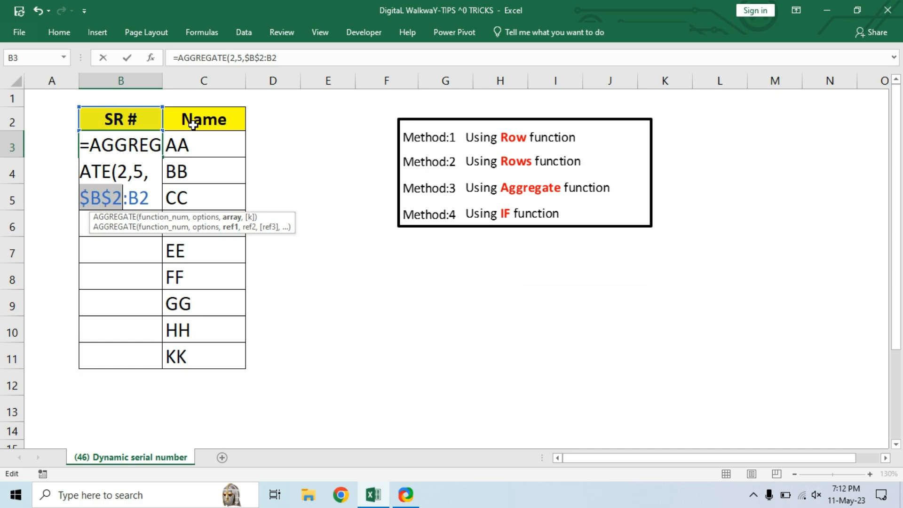
left_click(295, 57)
type(")")
key("Return")
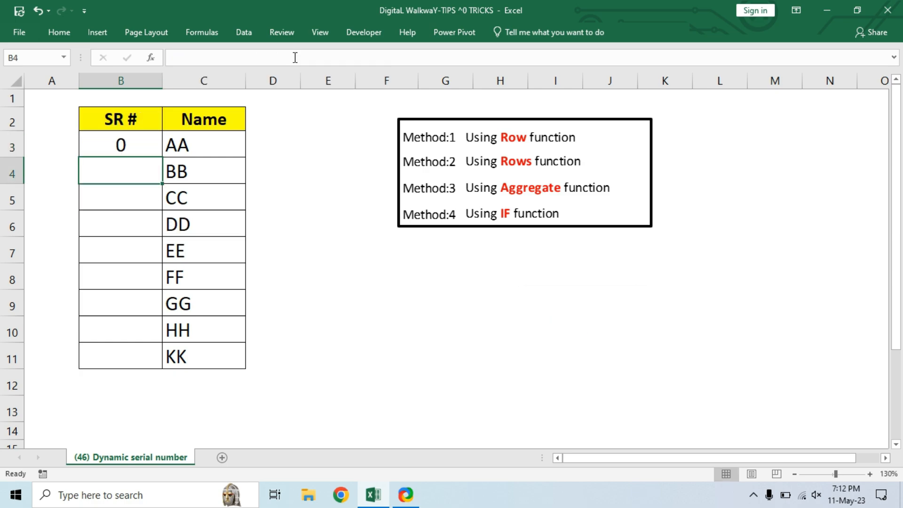
Step: Add +1 to the end of the AGGREGATE formula in B3 and fill it down to B11
left_click(121, 146)
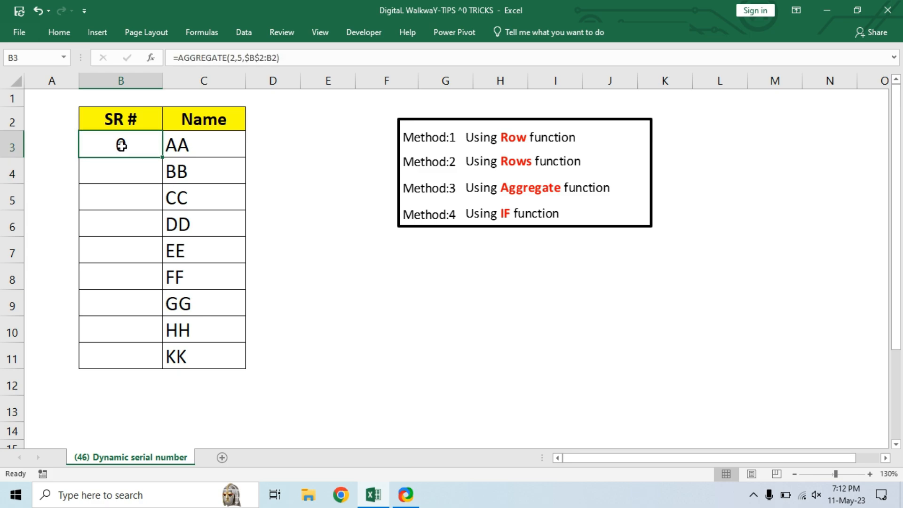
left_click(297, 58)
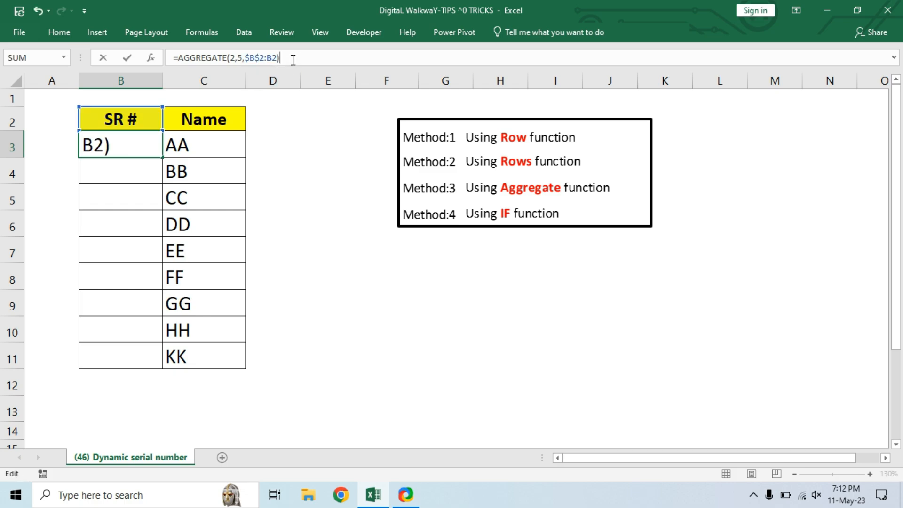
type("+1")
key("Return")
left_click(141, 146)
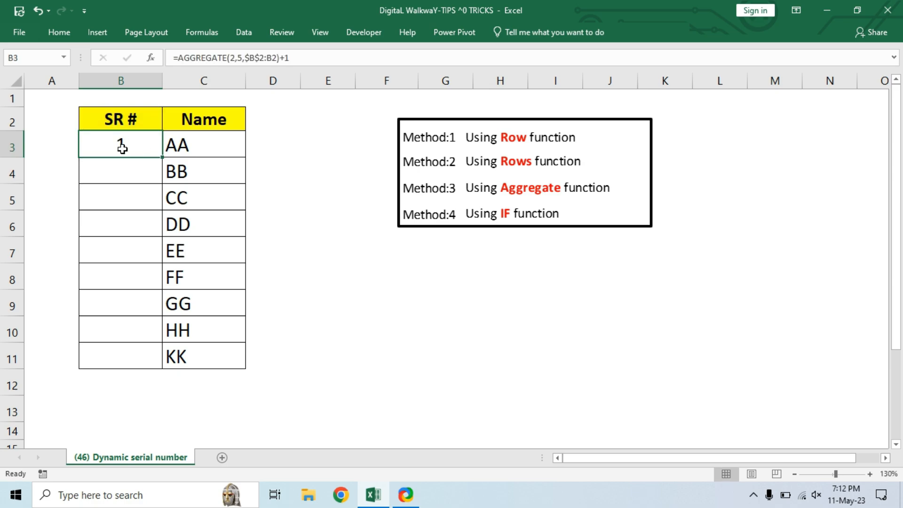
double_click(162, 157)
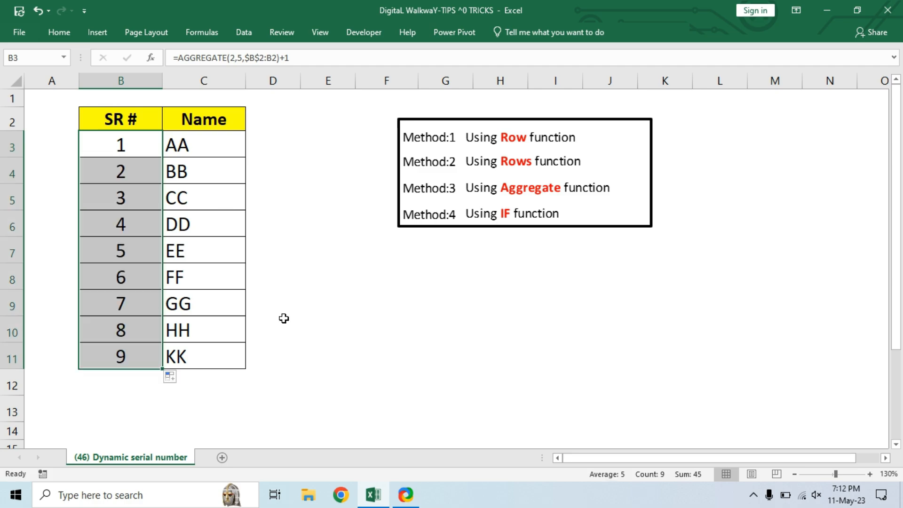
Step: Delete row 8 containing the name FF, and check the serial numbers in B3 to B10
left_click(8, 277)
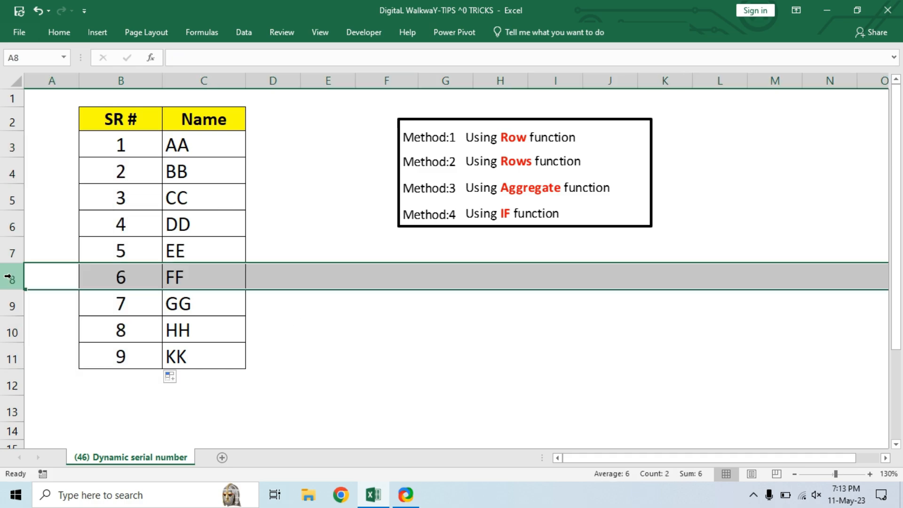
key("ctrl+minus")
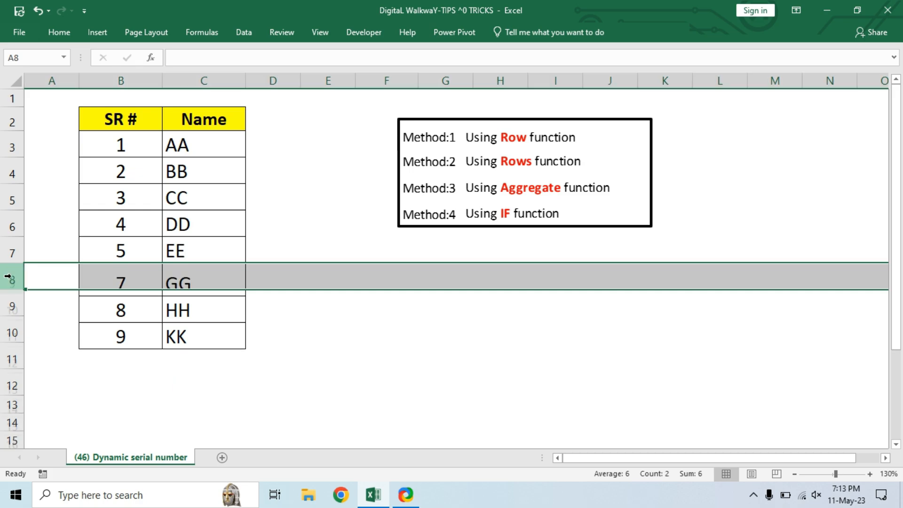
left_click_drag(136, 144, 128, 330)
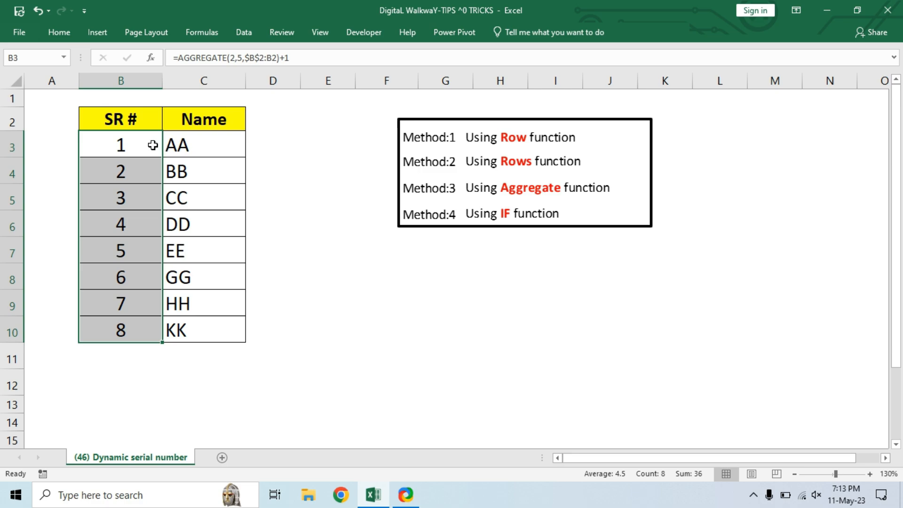
left_click_drag(147, 145, 137, 324)
left_click(264, 249)
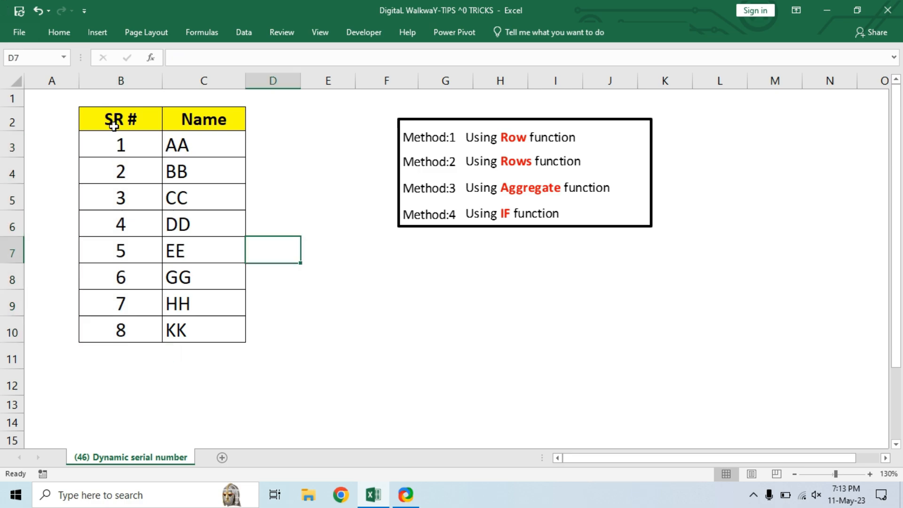
Step: Add filter controls to the SR # and Name headers in B2:C2
left_click_drag(113, 125, 180, 326)
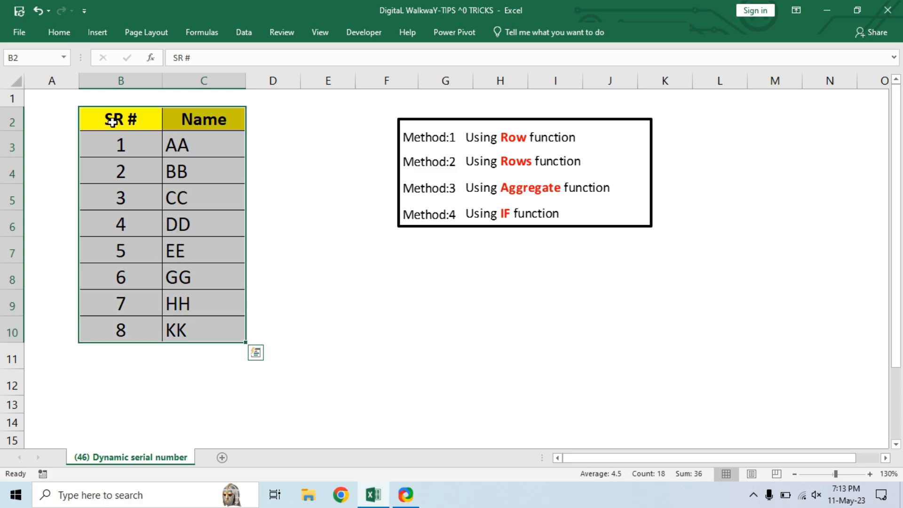
left_click_drag(136, 121, 190, 131)
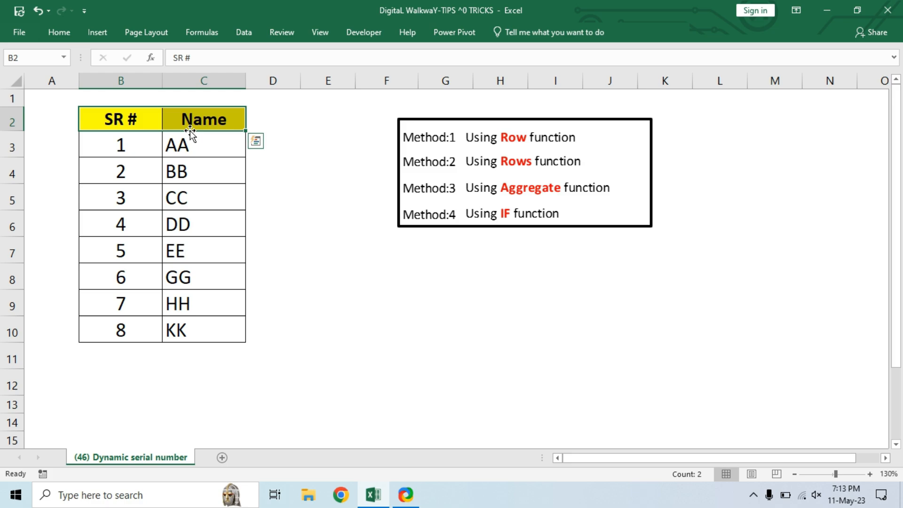
key("ctrl+shift+l")
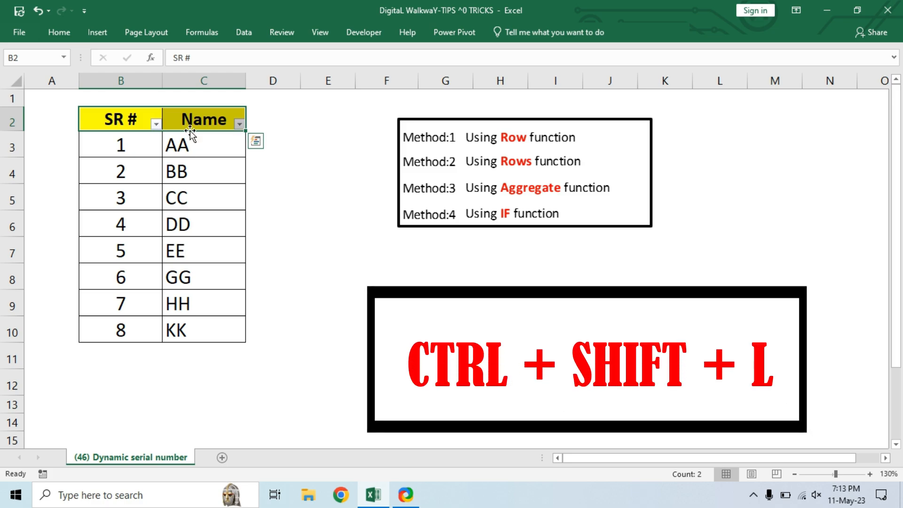
left_click(127, 119)
left_click(209, 121)
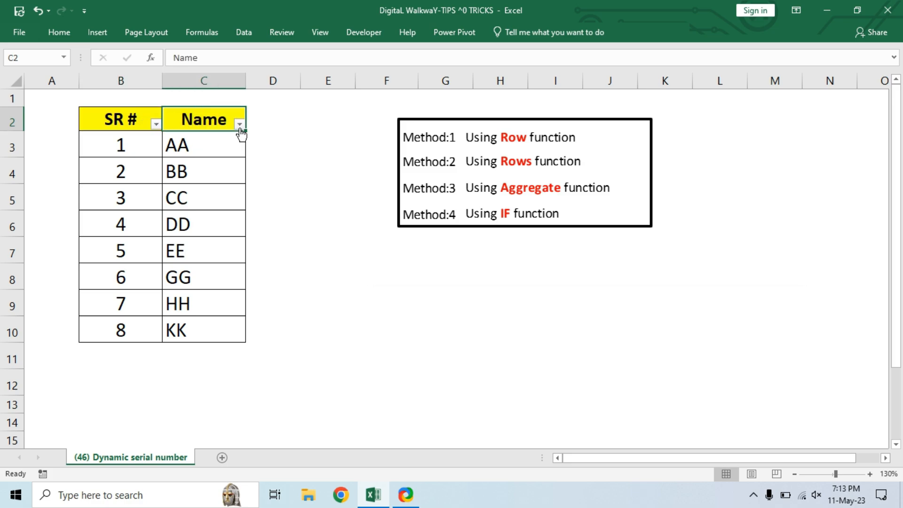
Step: Filter the Name column to exclude AA, and check the serial numbers of the visible rows
left_click(239, 125)
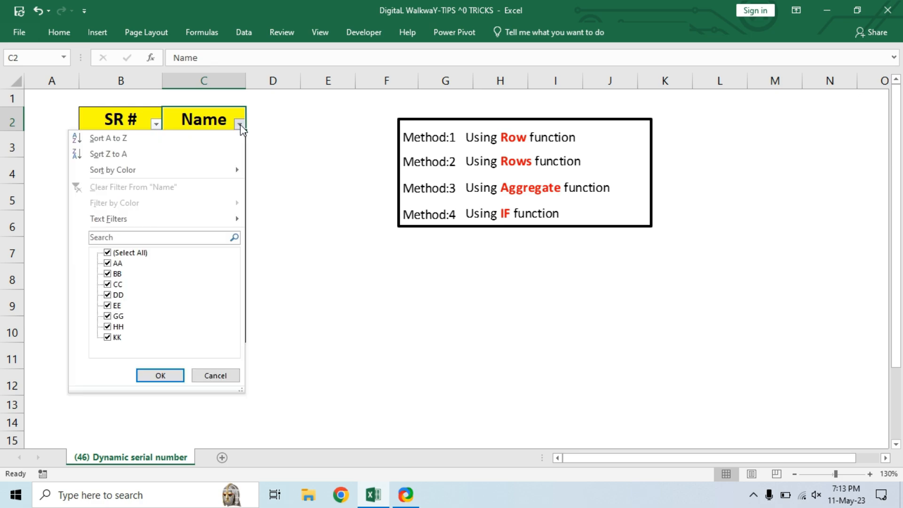
left_click(108, 263)
left_click(151, 375)
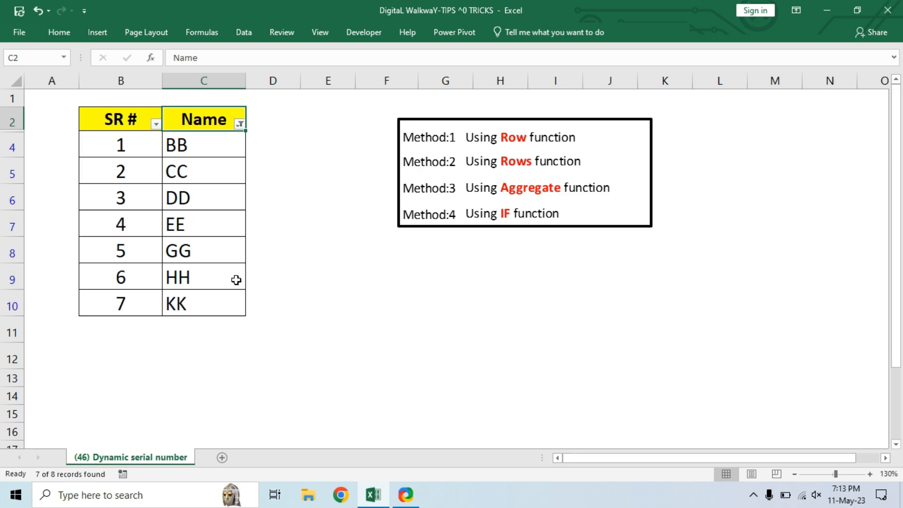
left_click_drag(120, 146, 116, 302)
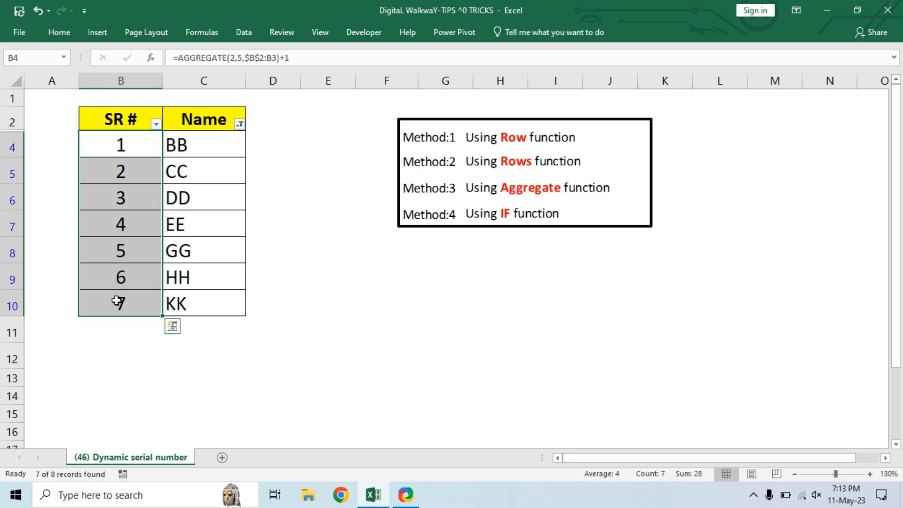
left_click_drag(121, 144, 115, 302)
Step: Exclude BB as well in the Name filter, and check the serial numbers of the visible rows
left_click(239, 124)
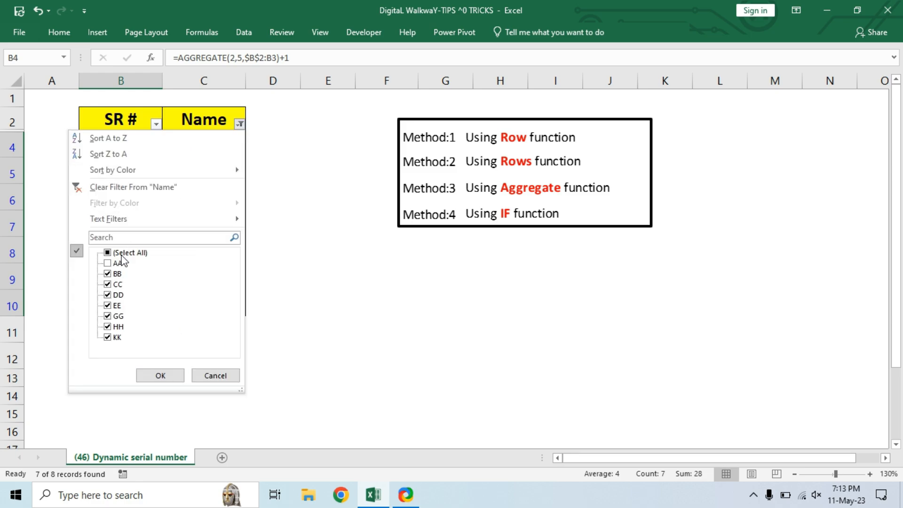
left_click(107, 274)
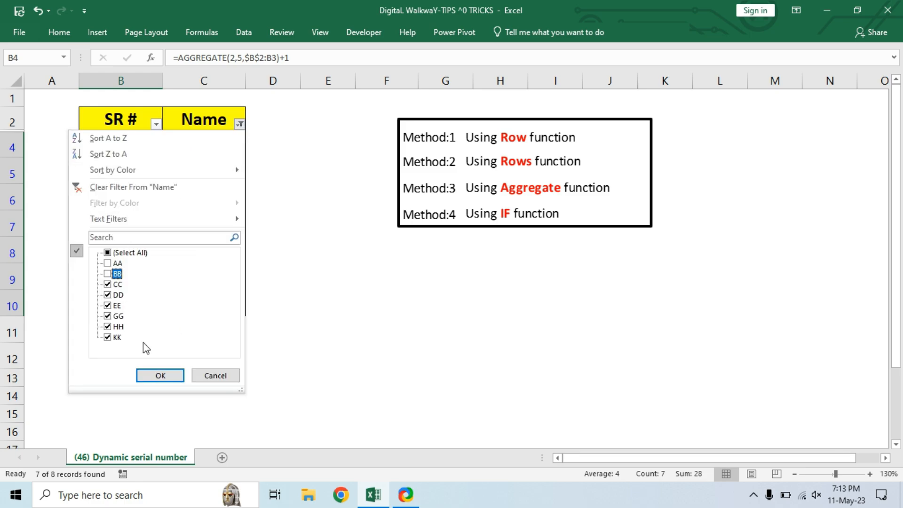
left_click(162, 375)
left_click_drag(131, 139, 121, 276)
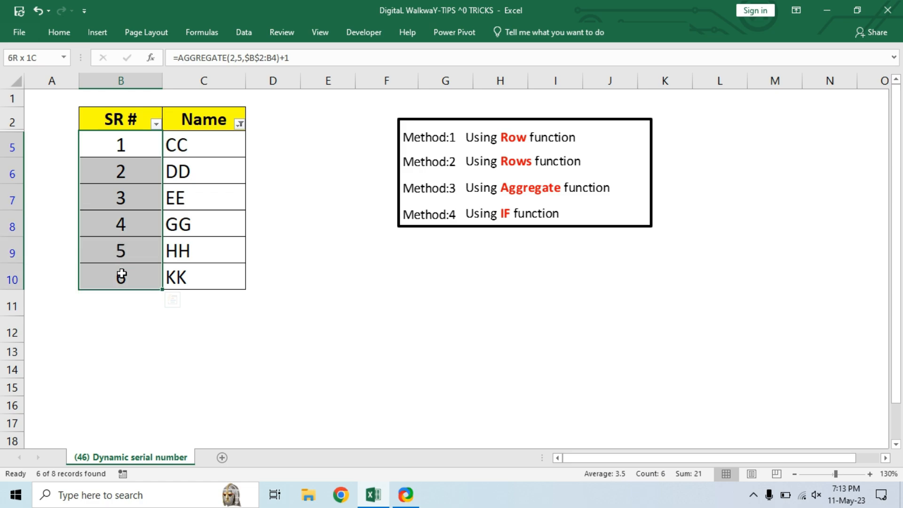
left_click(286, 295)
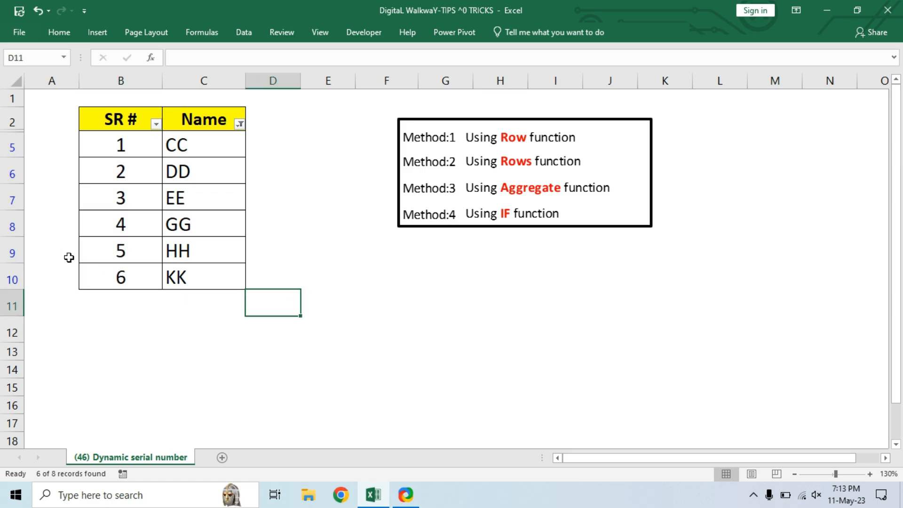
Step: Delete the rows containing KK and EE from the filtered list, and check the remaining serial numbers
left_click(14, 273)
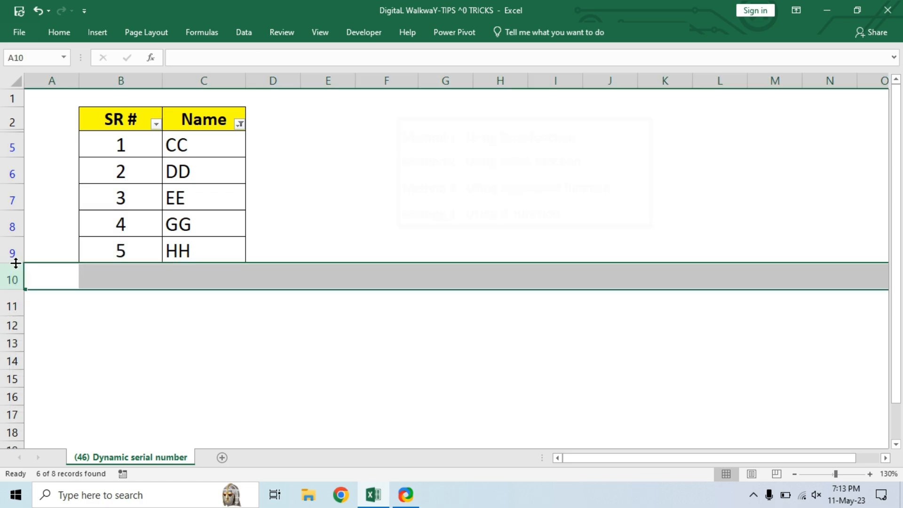
left_click(2, 197)
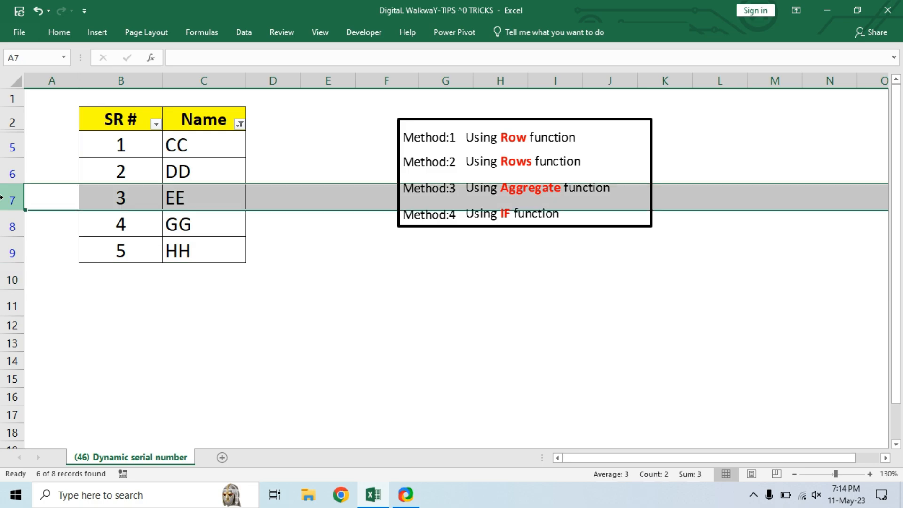
key("ctrl+minus")
left_click(117, 140)
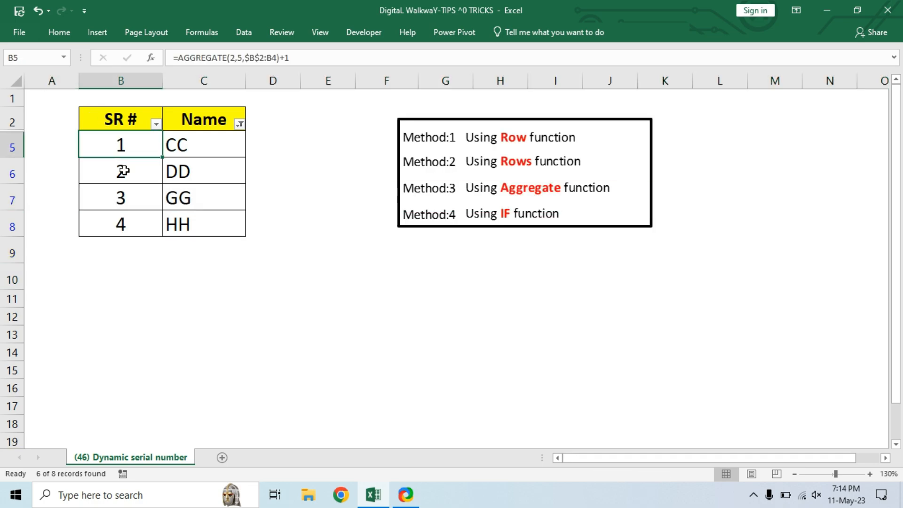
left_click_drag(123, 171, 130, 231)
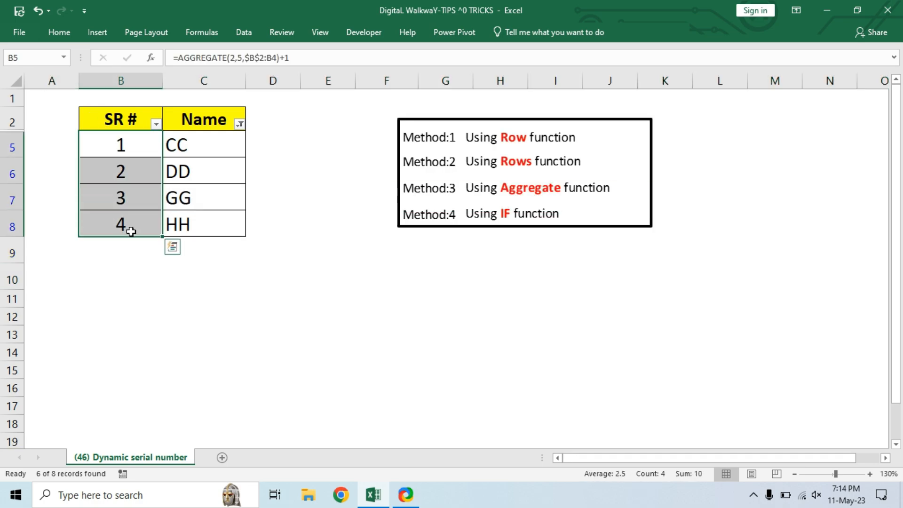
Step: Undo the filtering and all row deletions, including the deletion of the FF row, to restore the full list
left_click(38, 9)
left_click(38, 10)
left_click(37, 9)
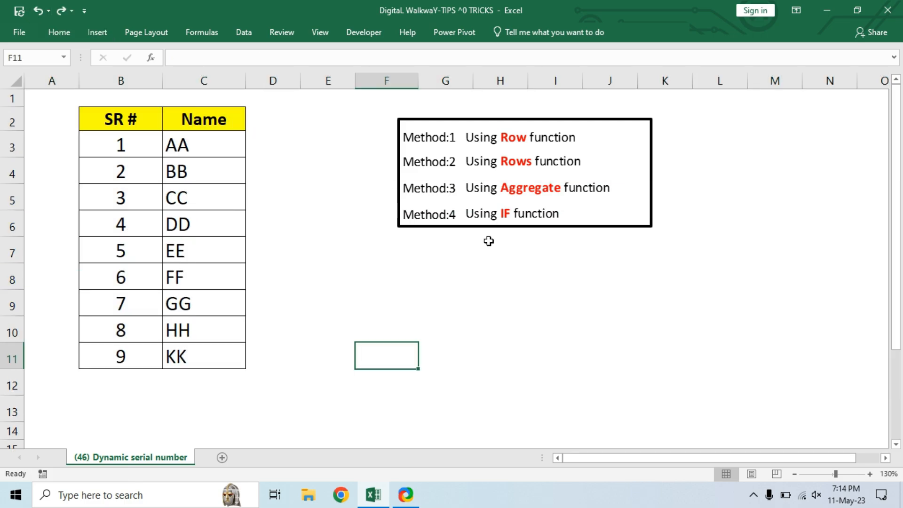
Step: Clear the serial number formulas in B3:B11 and the names in C3:C11
left_click_drag(132, 147, 125, 349)
key("Delete")
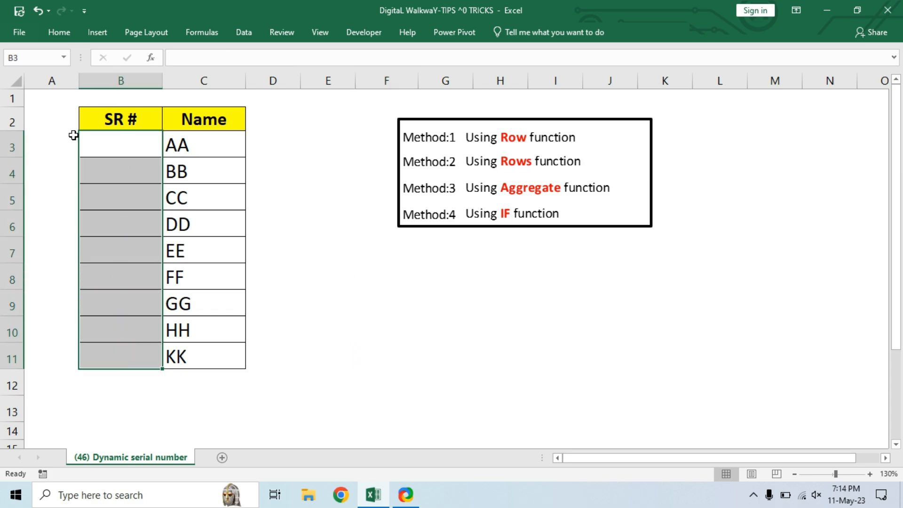
left_click(131, 150)
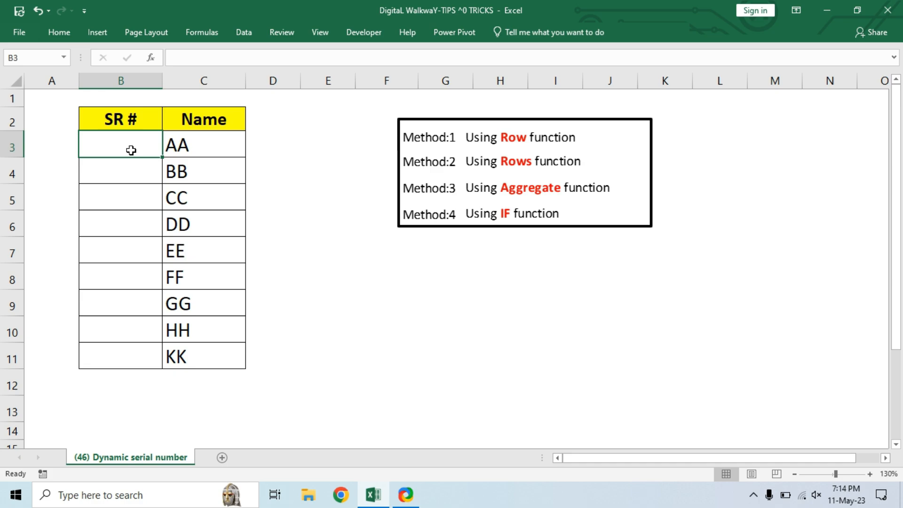
left_click_drag(217, 137, 199, 354)
key("Delete")
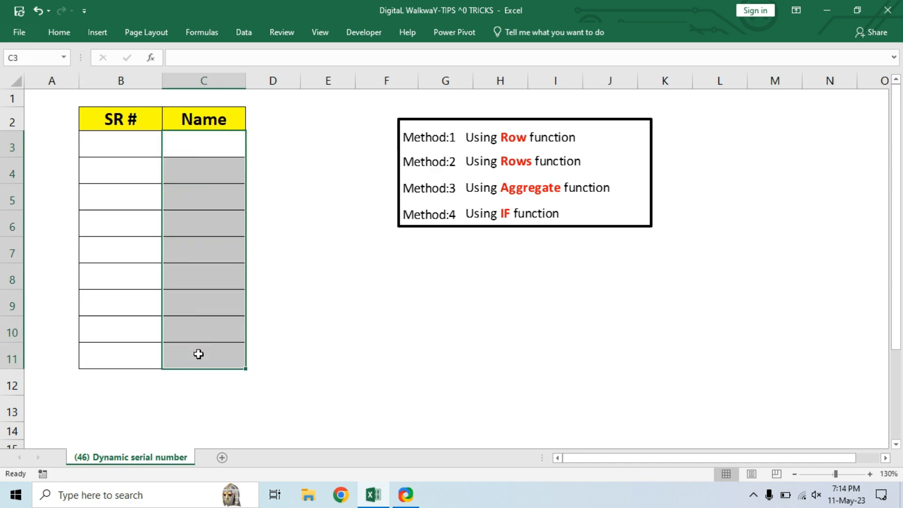
left_click(147, 150)
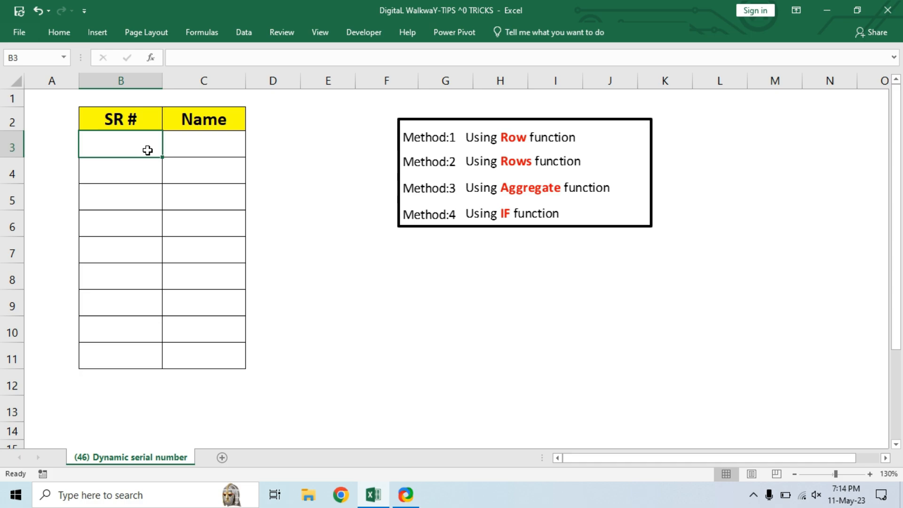
left_click(205, 144)
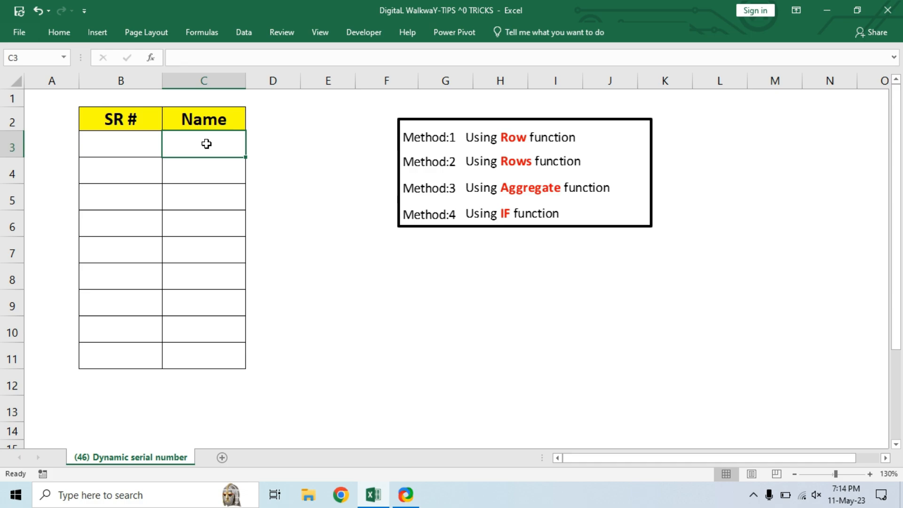
Step: Start an IF formula in B3 with the logical test C3="" and an empty string "" as the value if true
left_click(122, 143)
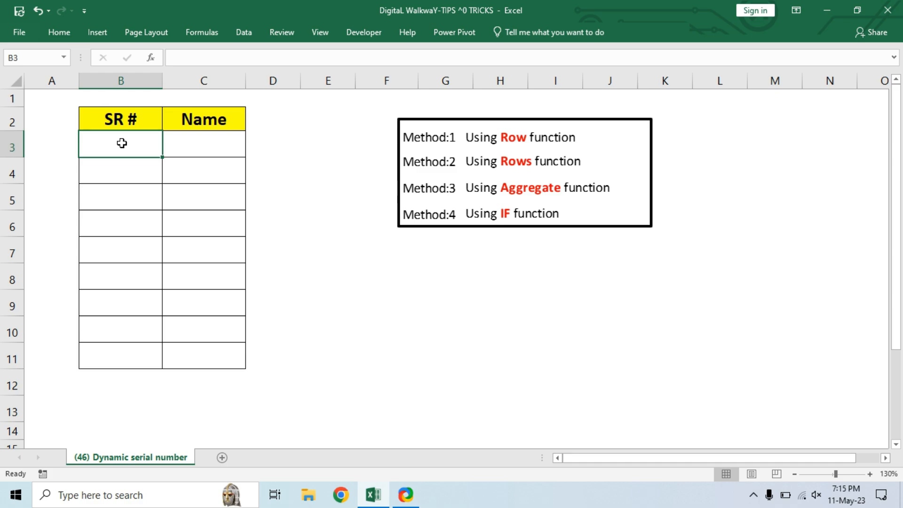
type("=if")
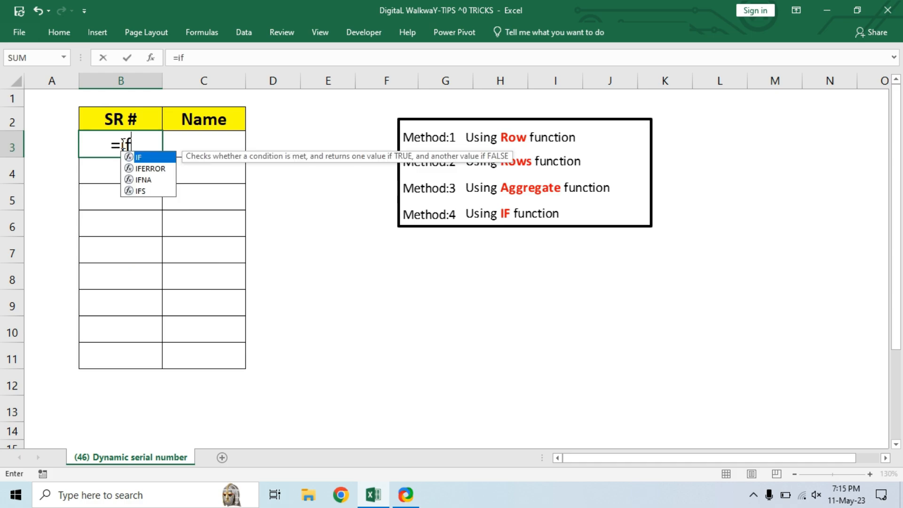
key("Tab")
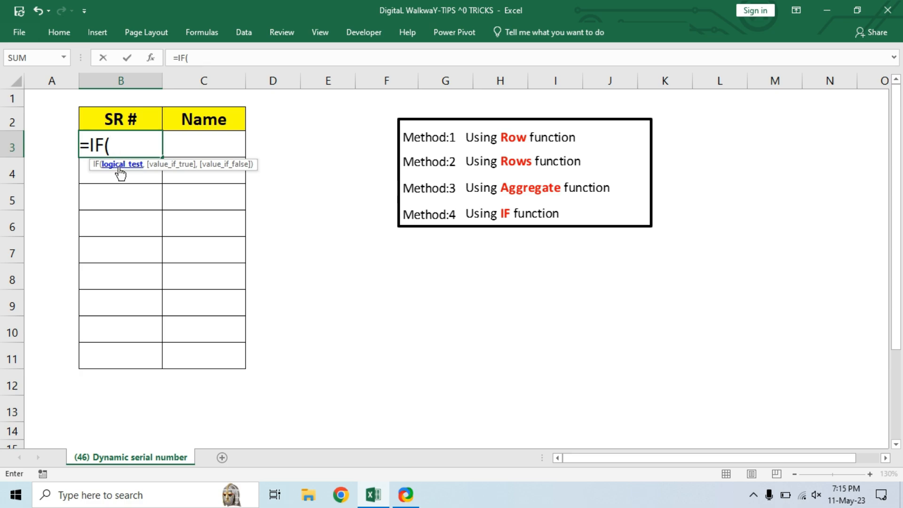
left_click(191, 147)
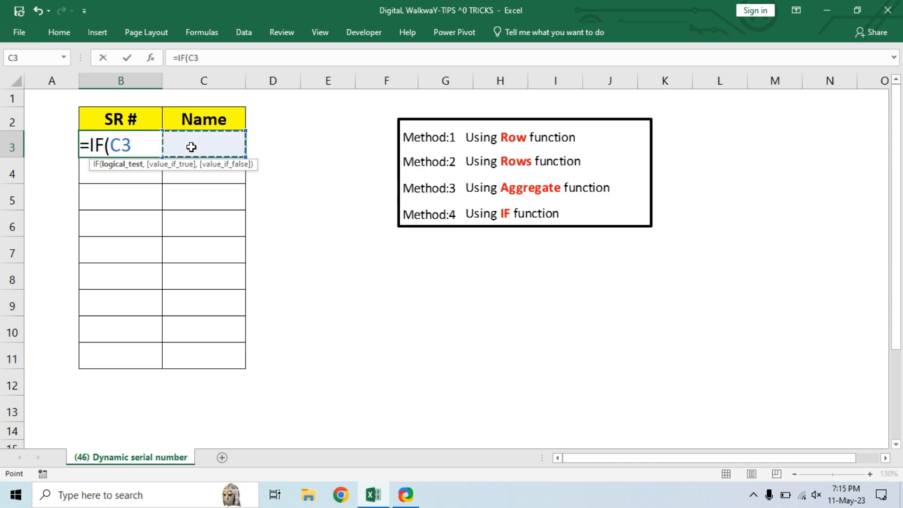
type("=")
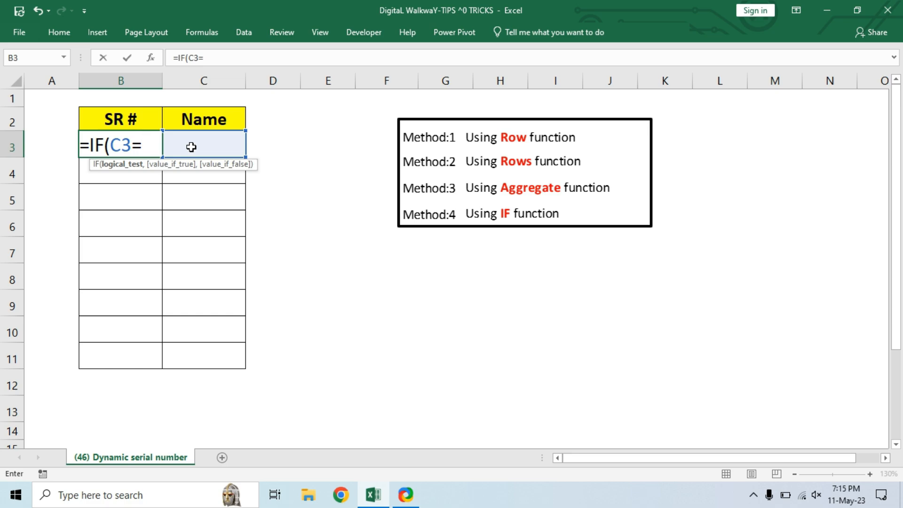
type("\"\"")
type(",")
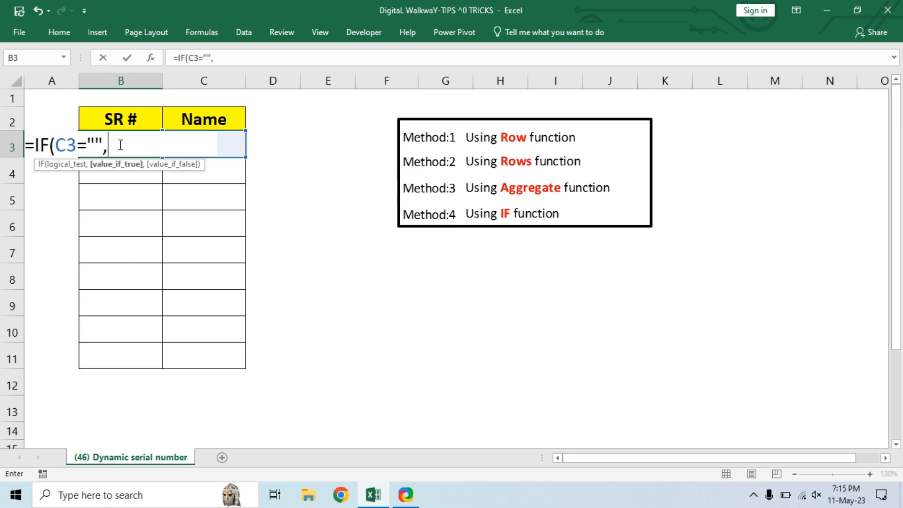
type("\"\",")
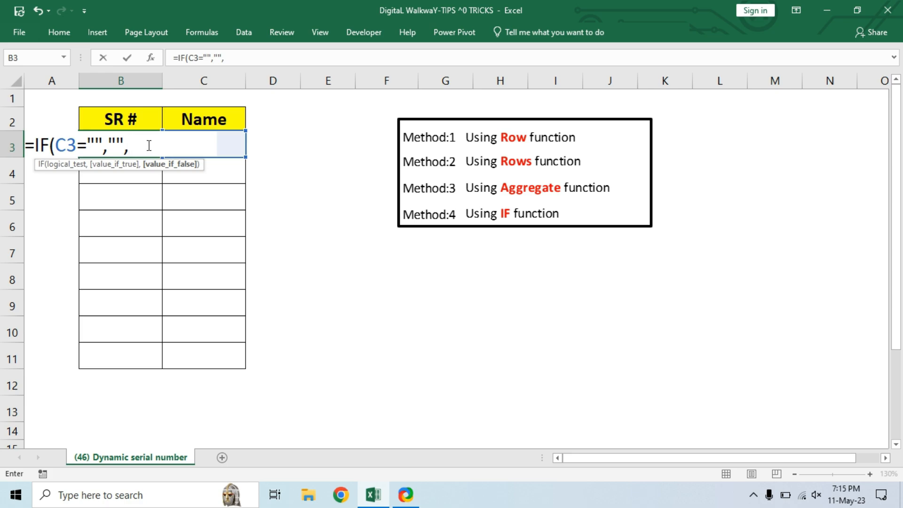
Step: Complete the IF formula in B3 with ROW()-2 as the value if false, giving =IF(C3="","",ROW()-2)
type("row")
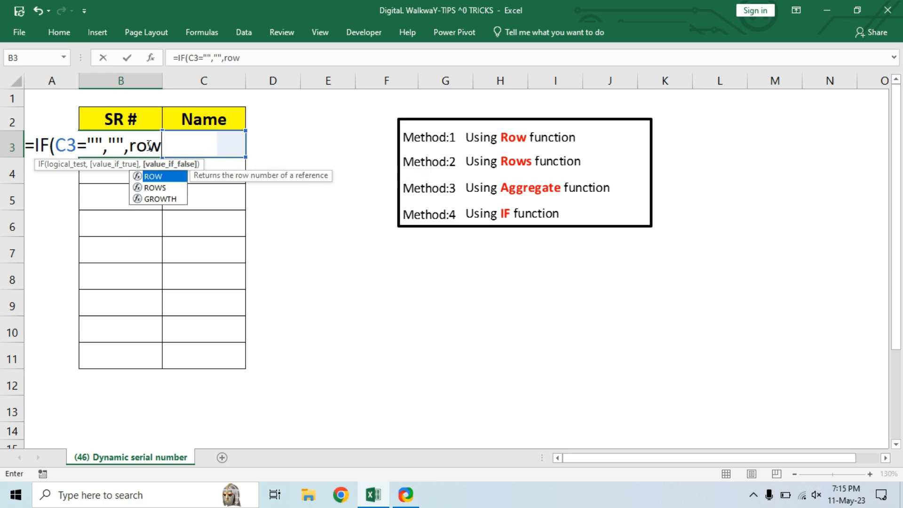
key("Tab")
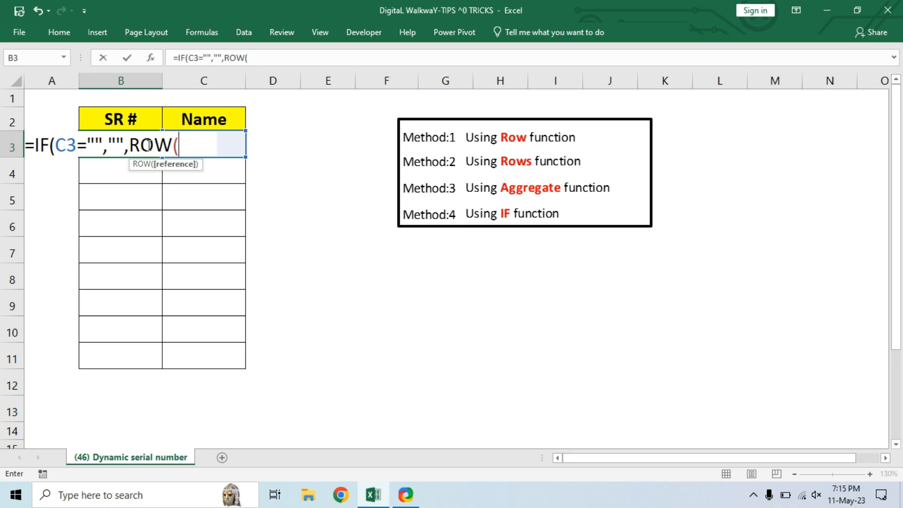
type(")")
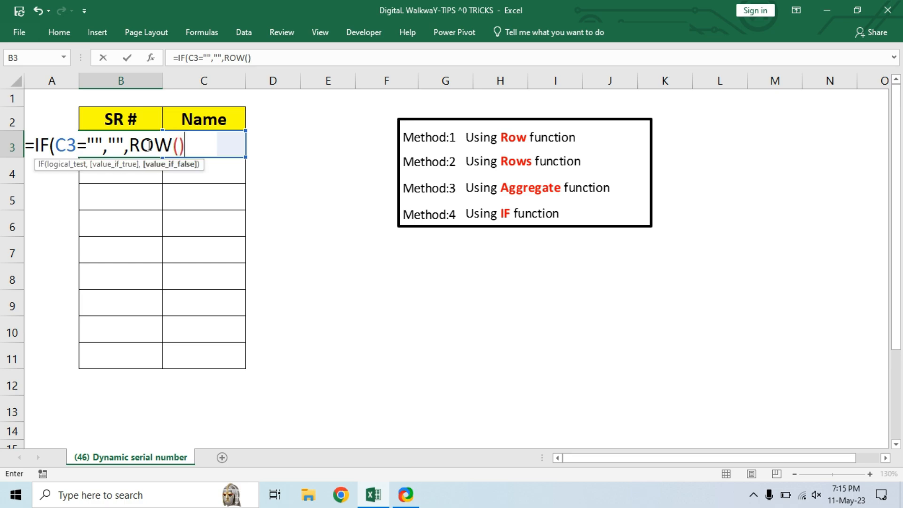
type("-2")
type(")")
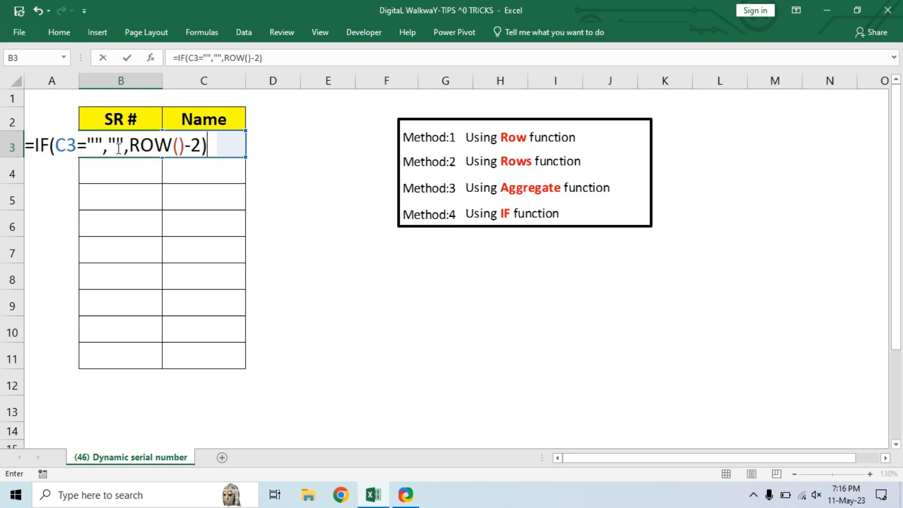
key("Return")
left_click(136, 144)
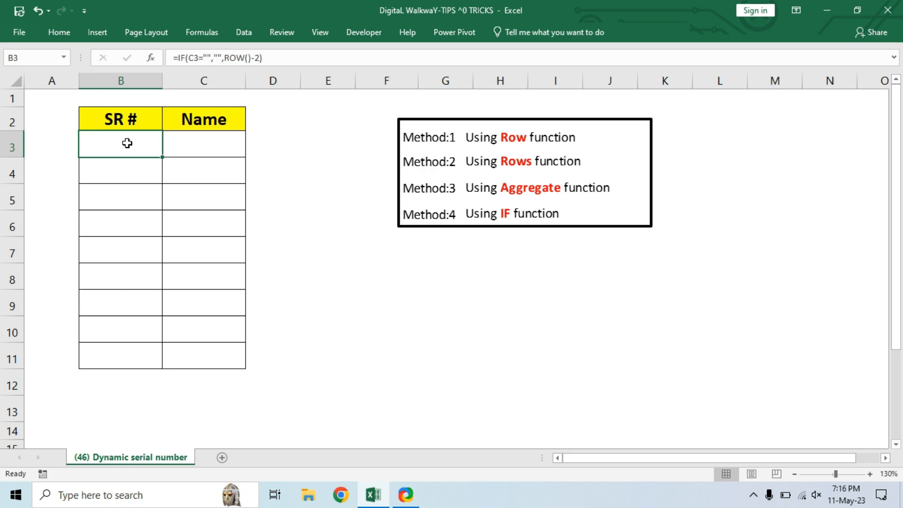
Step: Enter the names AA in C3 and BB in C4 of the Name column
left_click(187, 144)
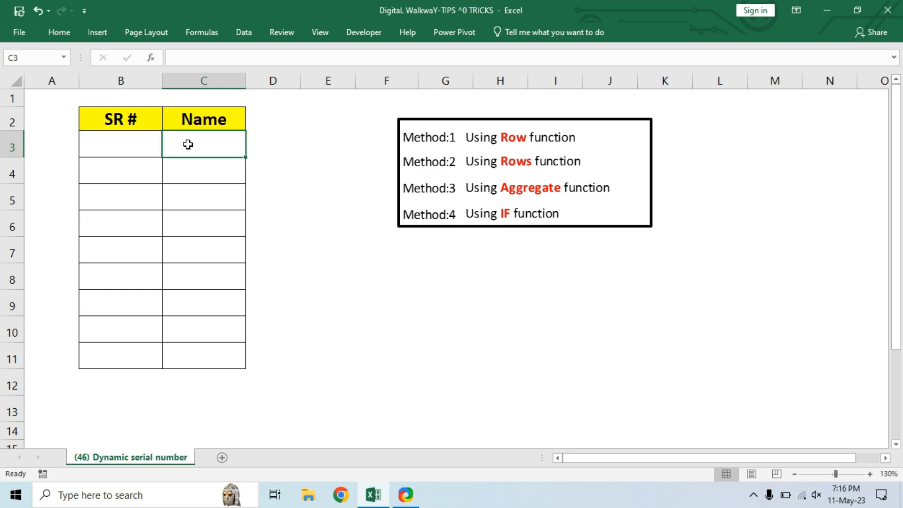
type("AA")
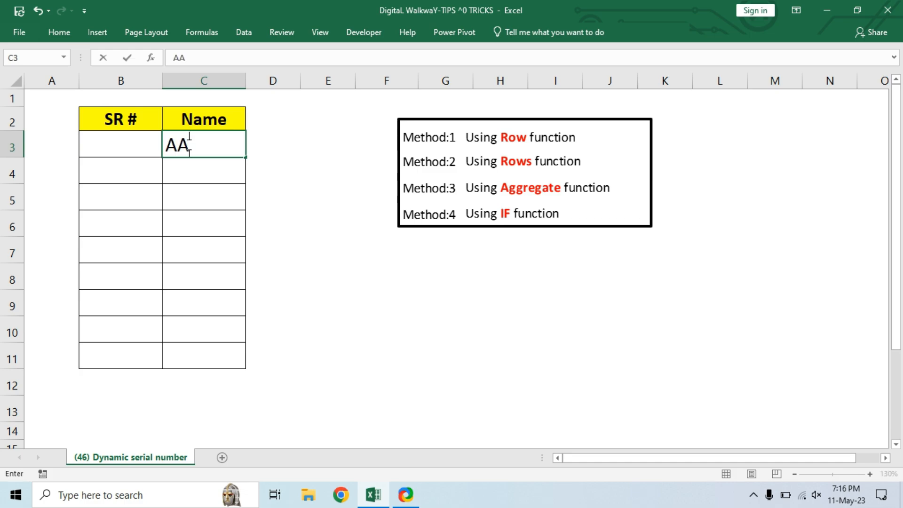
key("Return")
left_click(120, 146)
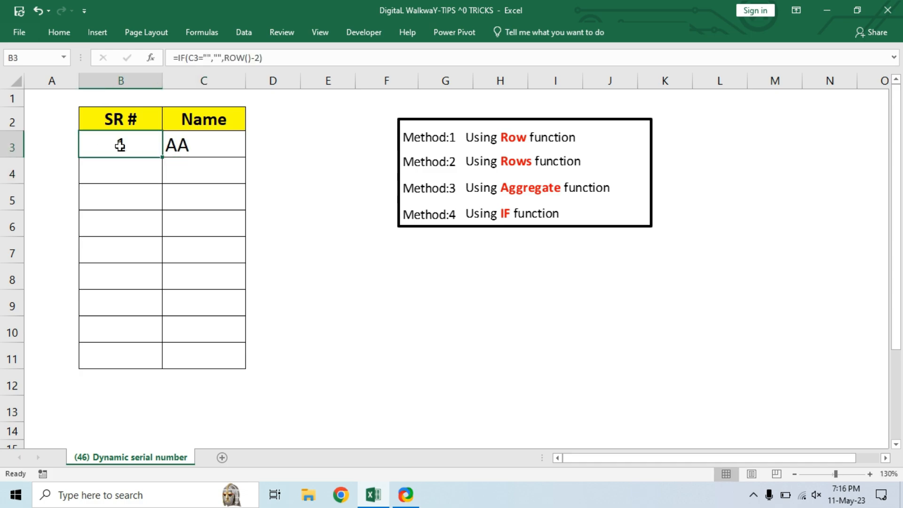
left_click(181, 172)
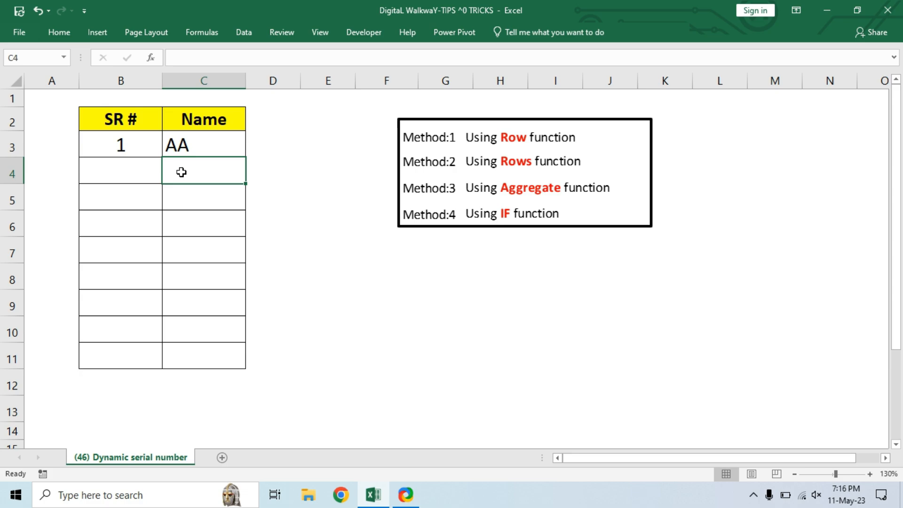
type("BB")
key("Return")
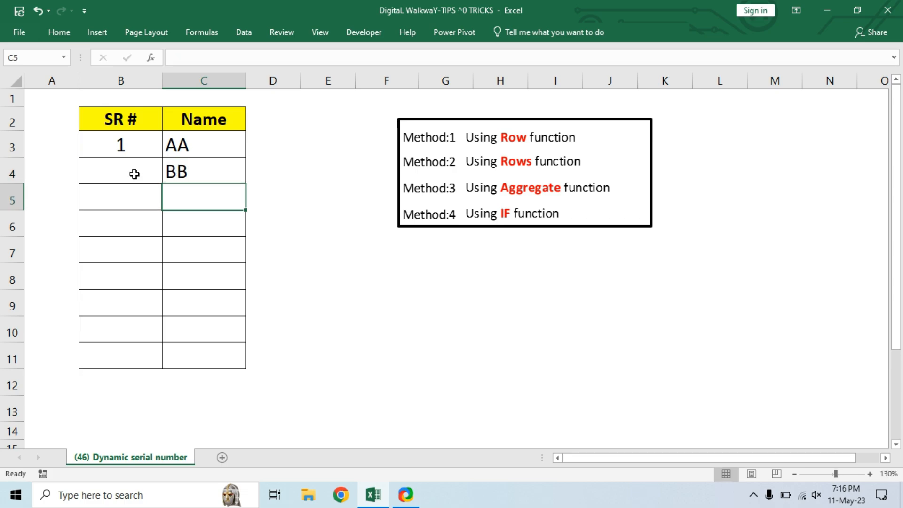
Step: Fill the IF serial number formula from B3 down through B11
left_click(134, 175)
left_click(124, 141)
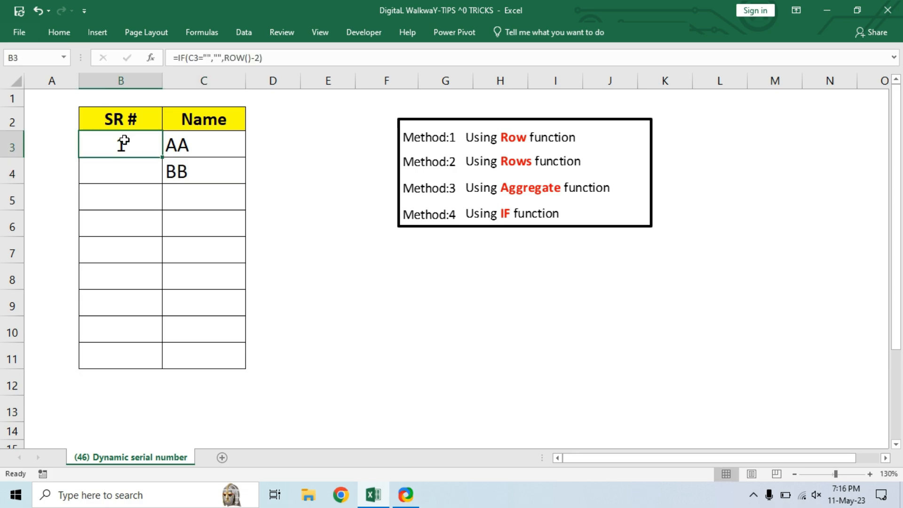
double_click(163, 157)
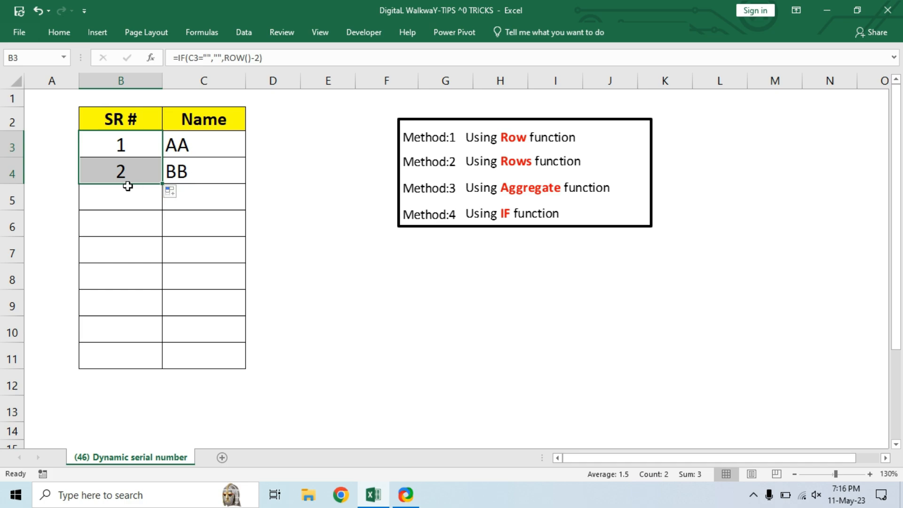
left_click_drag(161, 184, 153, 364)
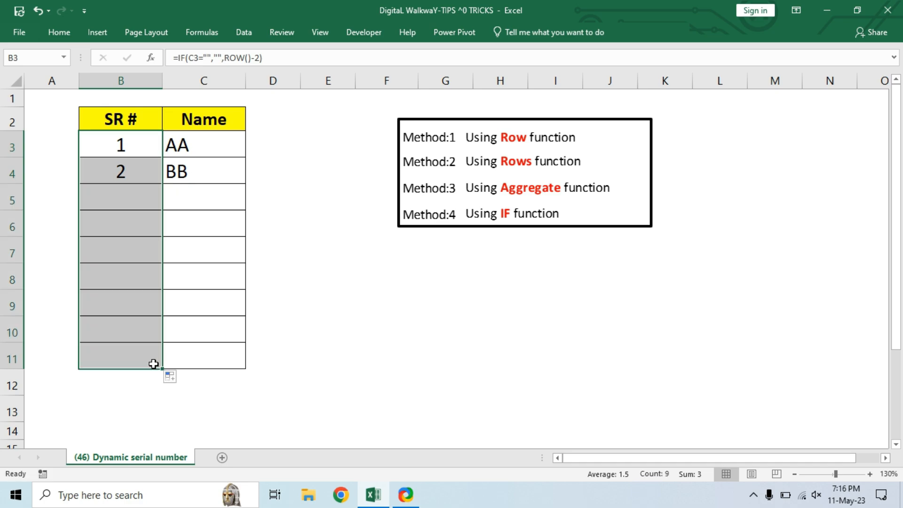
Step: Enter the names CC, DD and FF in cells C5 to C7
left_click(185, 195)
type("CC")
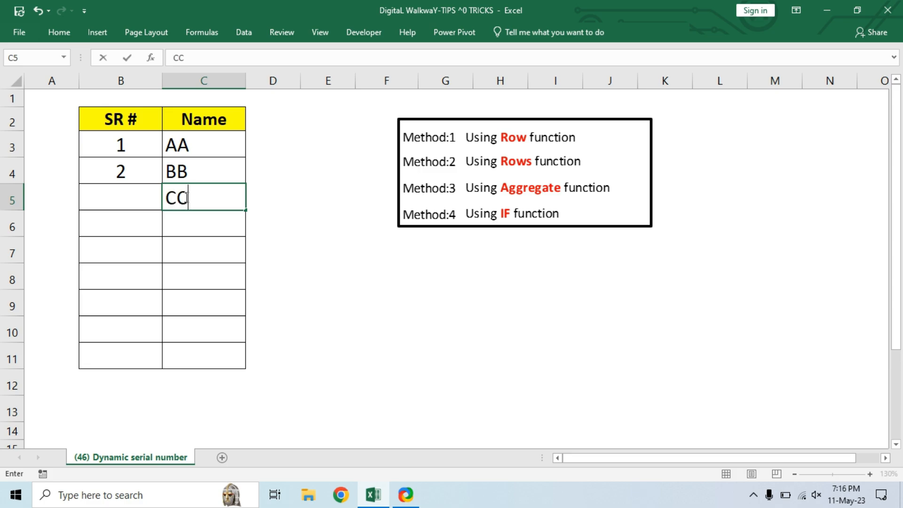
key("Return")
type("DD")
key("Return")
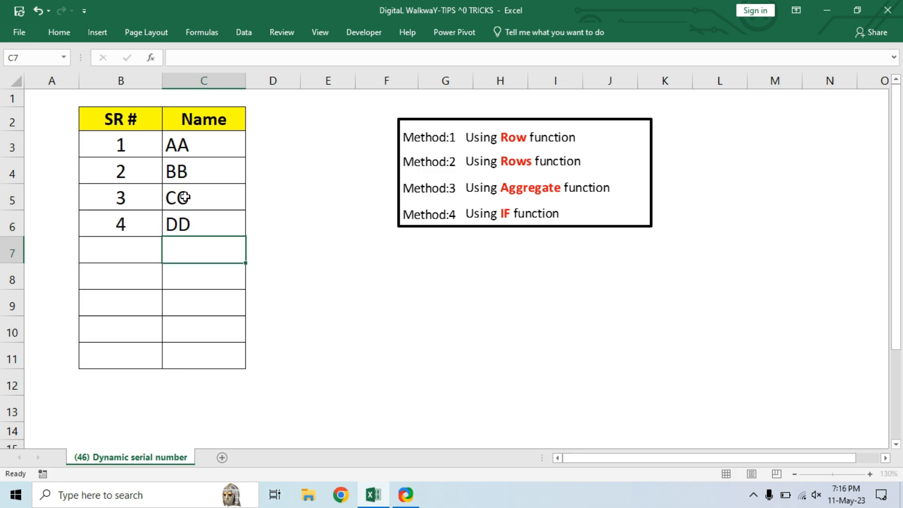
type("FF")
key("Return")
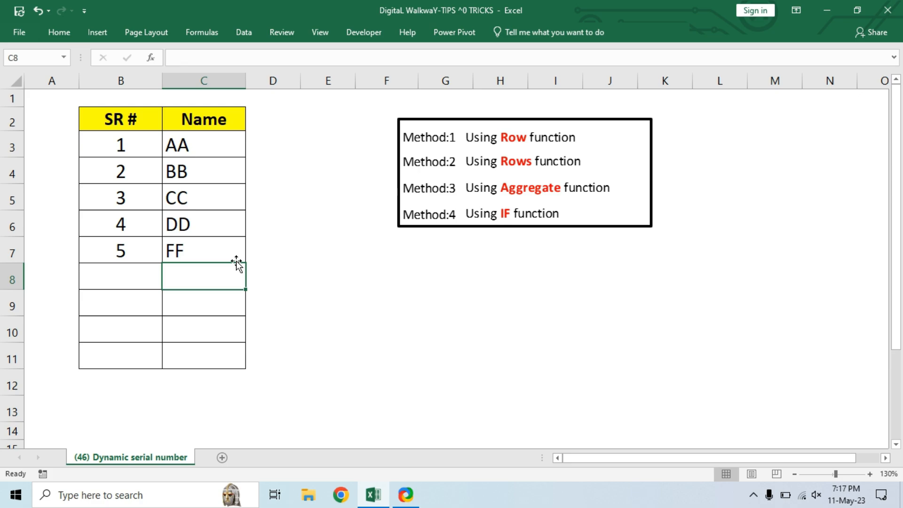
Step: Delete the entire CC row from the sheet and select the serial numbers in B3:B6 to check the renumbering
left_click(6, 200)
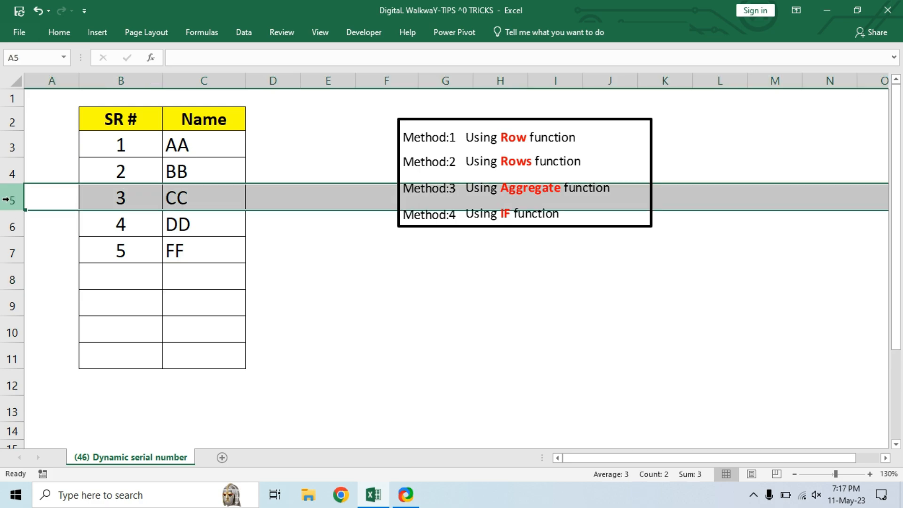
key("ctrl+minus")
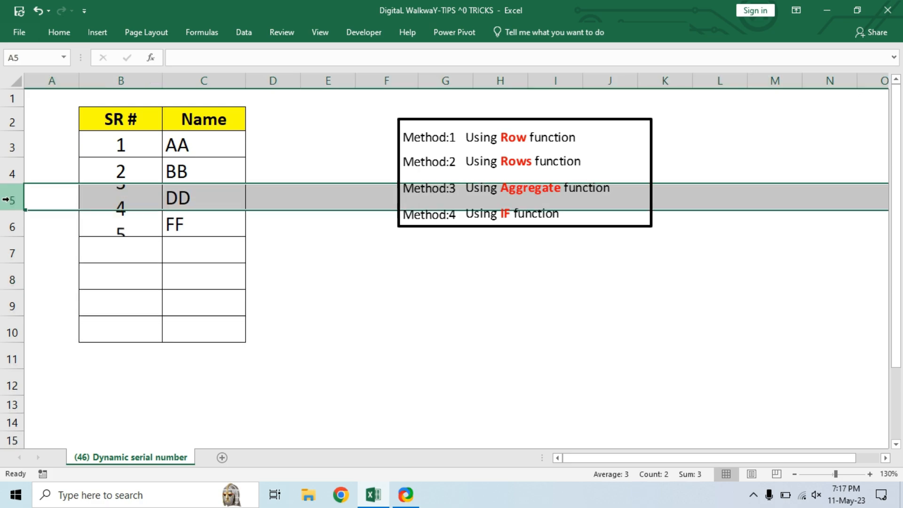
left_click_drag(127, 145, 134, 226)
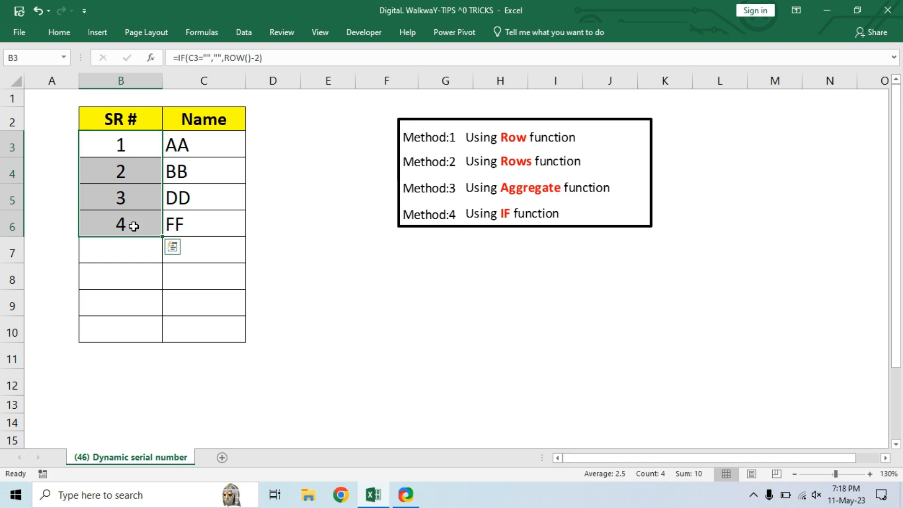